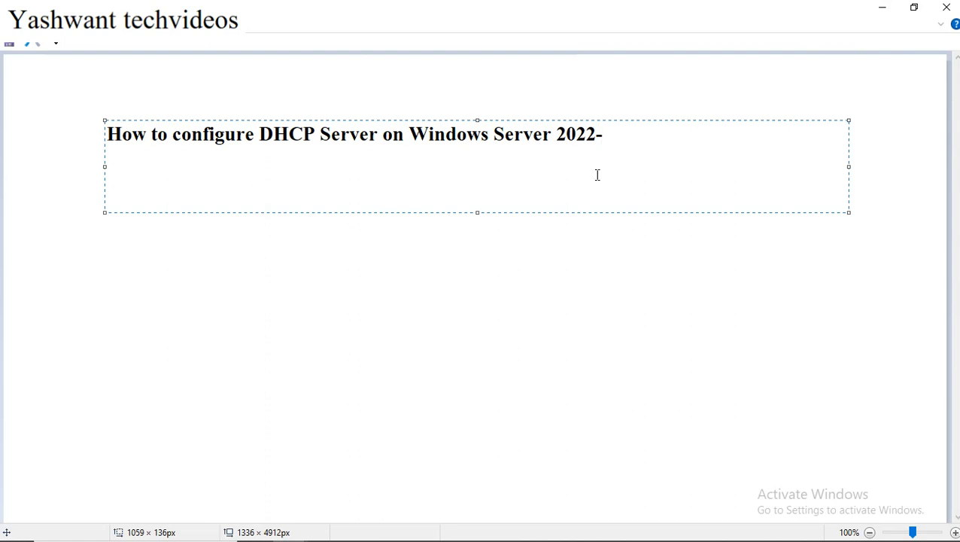
# - Add the line "Prerequisites to configure DHCP-" below the title in the text box
pyautogui.press('Return')
pyautogui.write('Prerui')
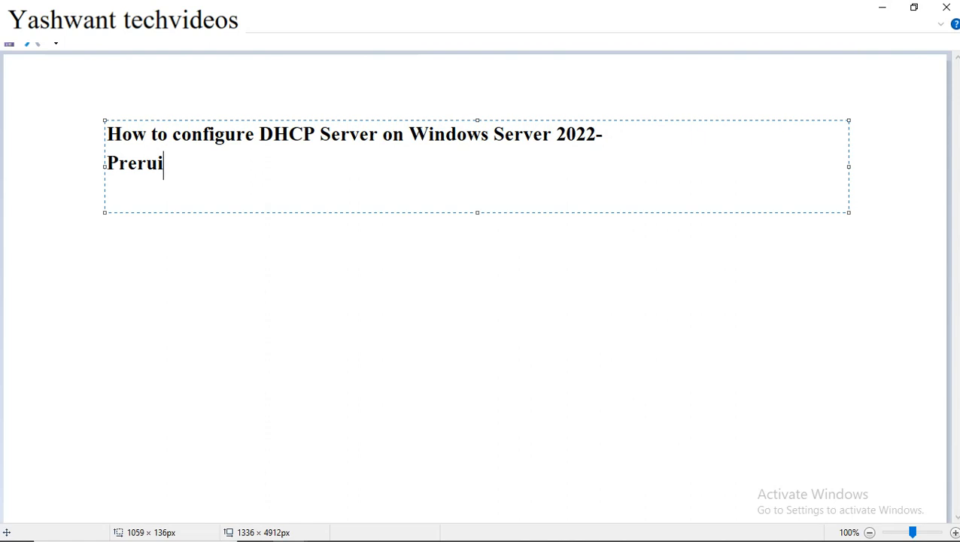
pyautogui.press('BackSpace')
pyautogui.press('BackSpace')
pyautogui.write('equisites ot')
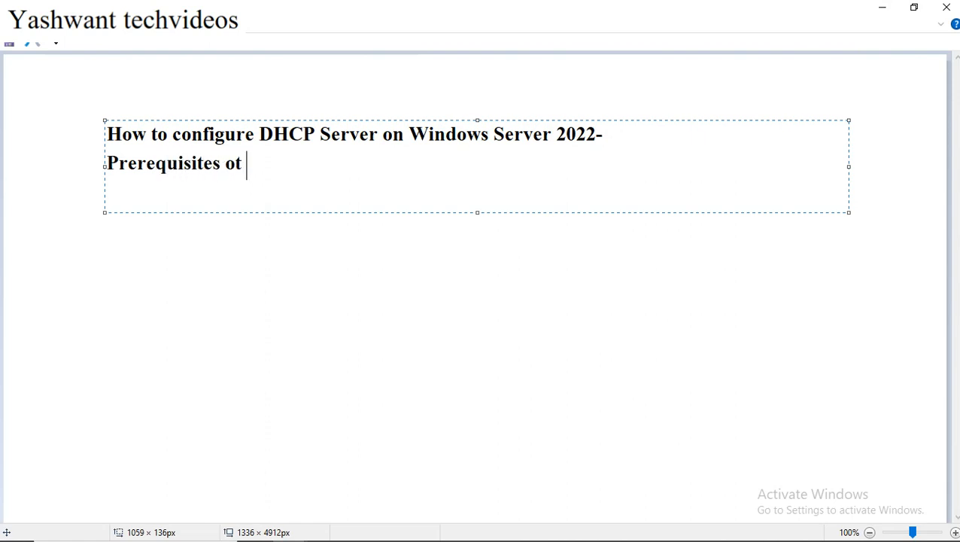
pyautogui.press('BackSpace')
pyautogui.press('BackSpace')
pyautogui.write('to configure ')
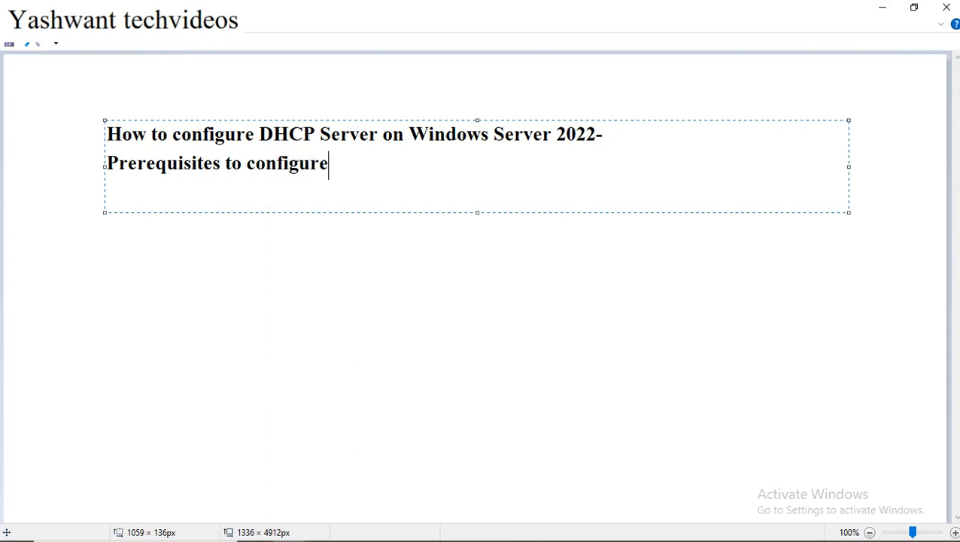
pyautogui.write('DHCP-')
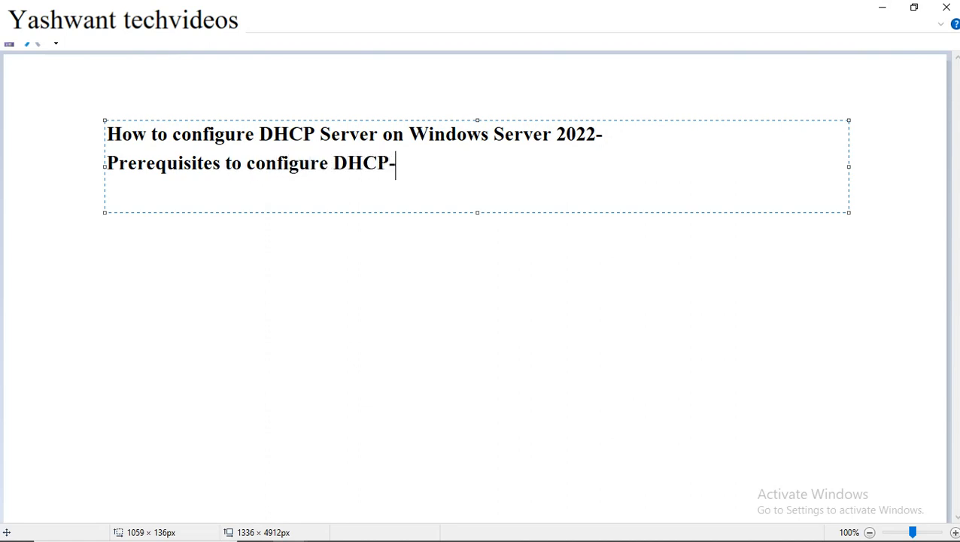
# - List the first two prerequisites: "1- Server OS should be installed" and "2- Static IP should be configure."
pyautogui.press('Return')
pyautogui.write('1- Server OS ')
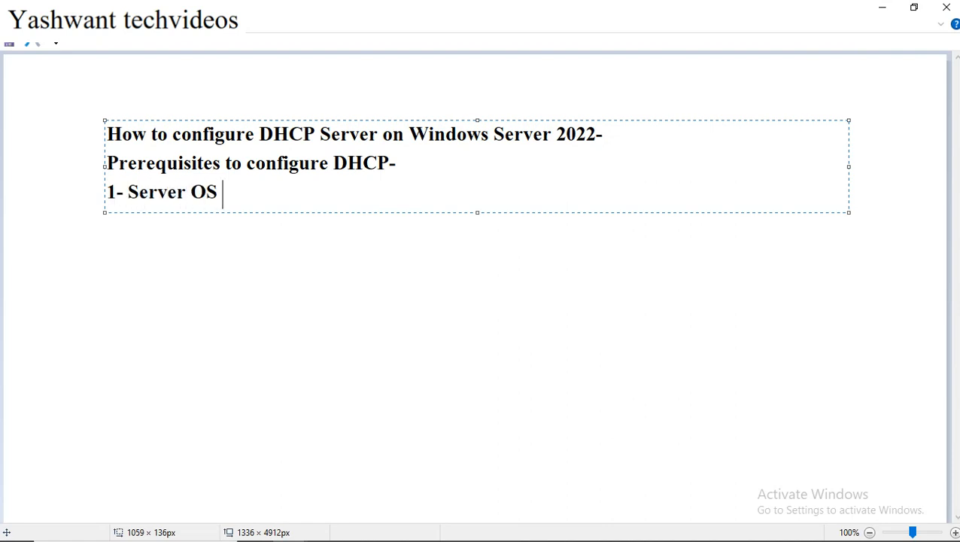
pyautogui.write('should be installed')
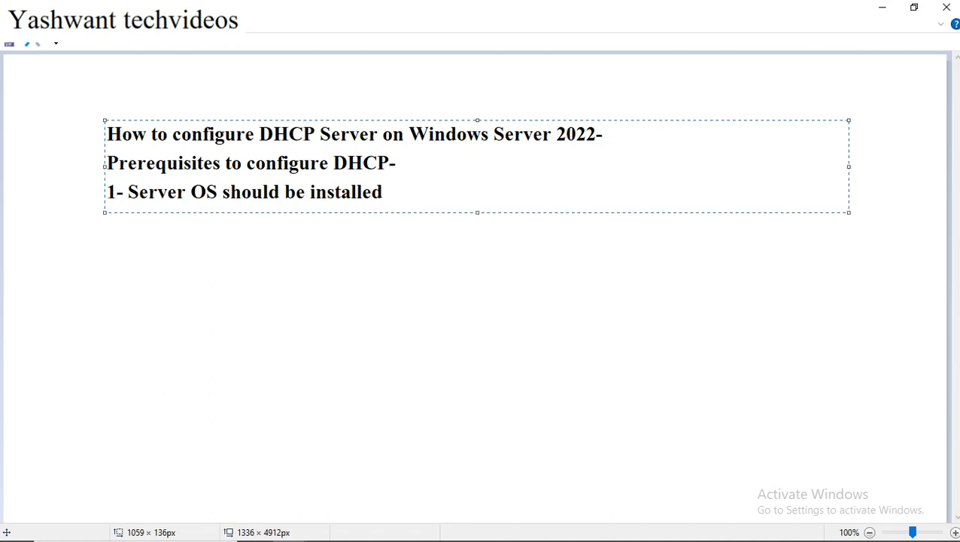
pyautogui.press('Return')
pyautogui.write('2-')
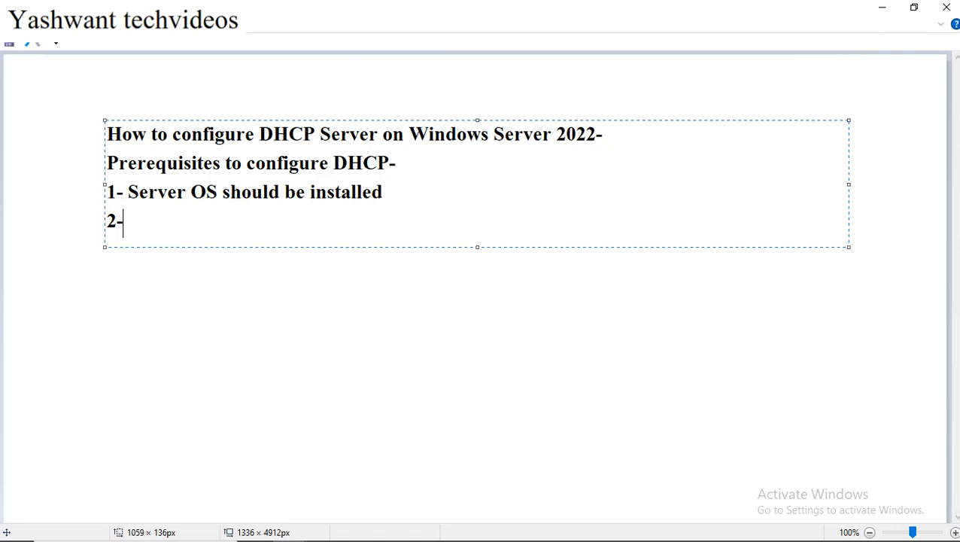
pyautogui.write('Static')
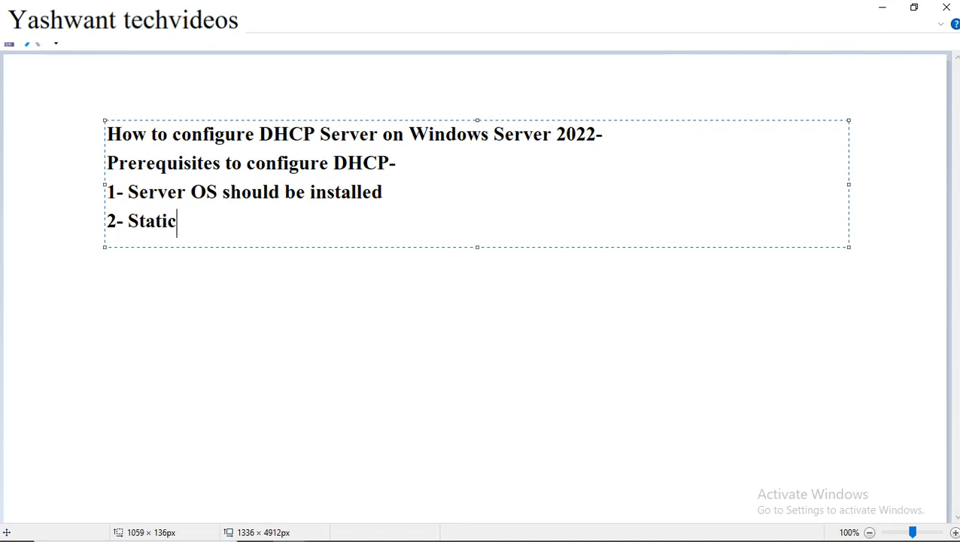
pyautogui.write(' IP should')
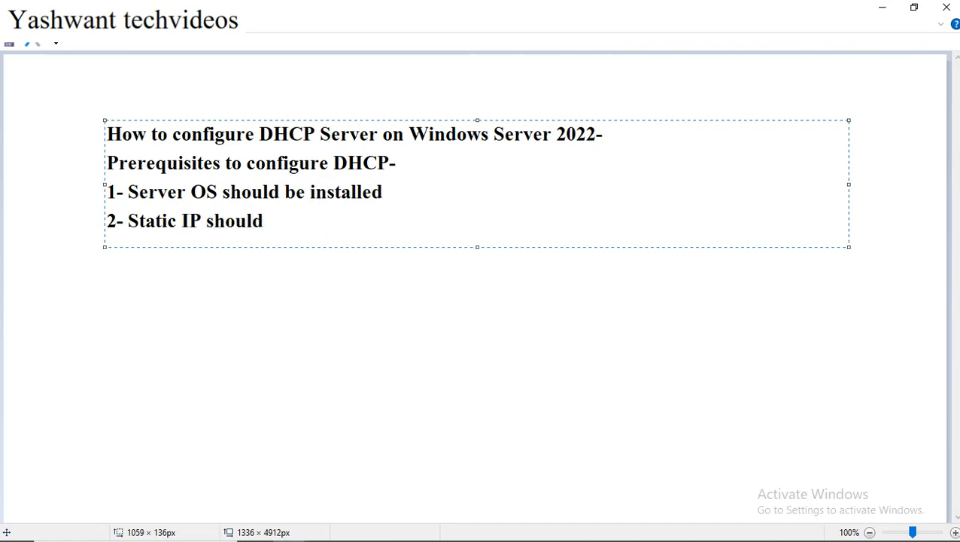
pyautogui.write(' be configure.')
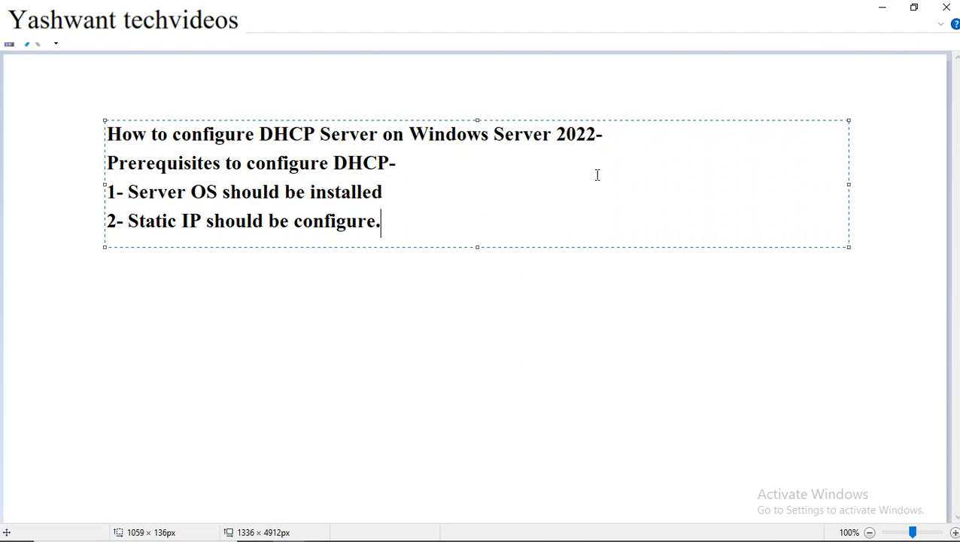
# - Add the third prerequisite, "3- Server should be member of Domain. or ADDS should be installed.", and finish the text box
pyautogui.press('Return')
pyautogui.write('3- ')
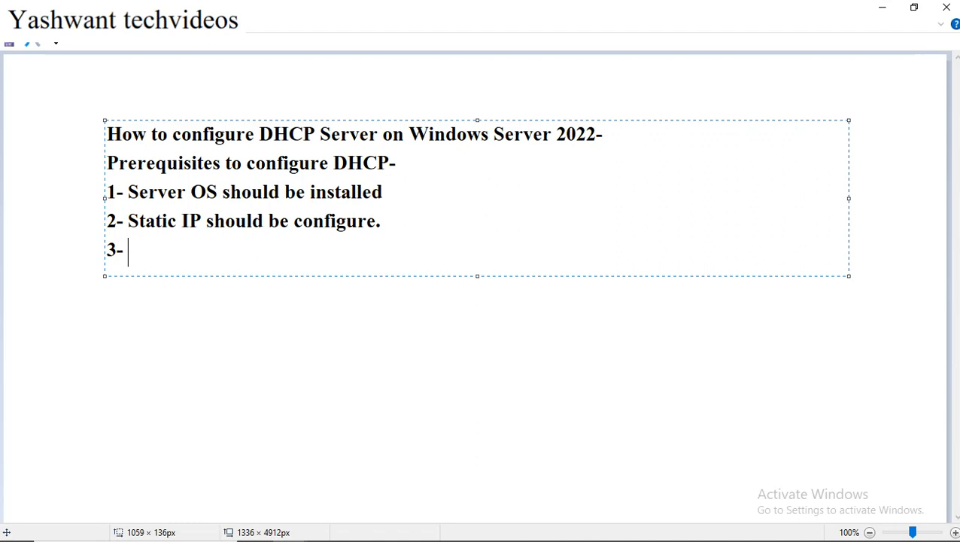
pyautogui.write('Server ')
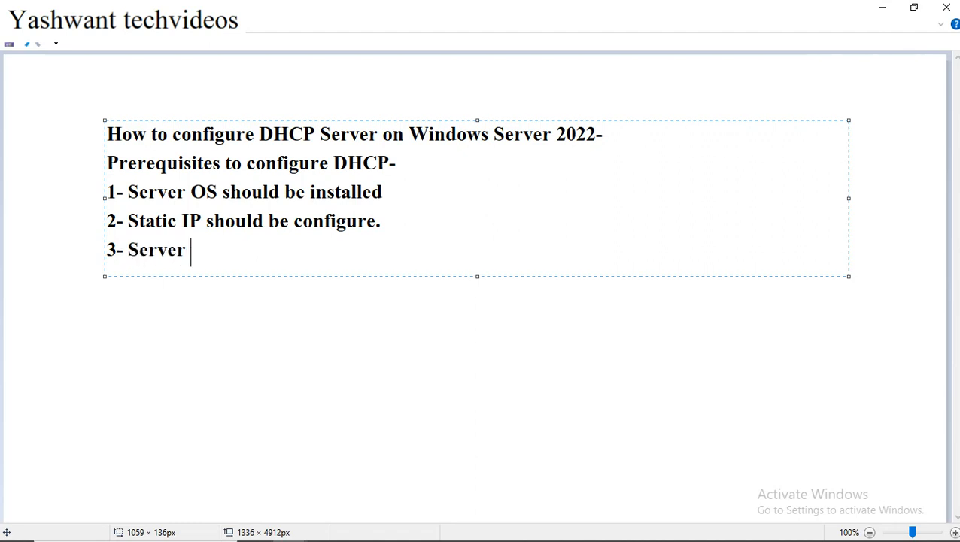
pyautogui.write('should be member fo')
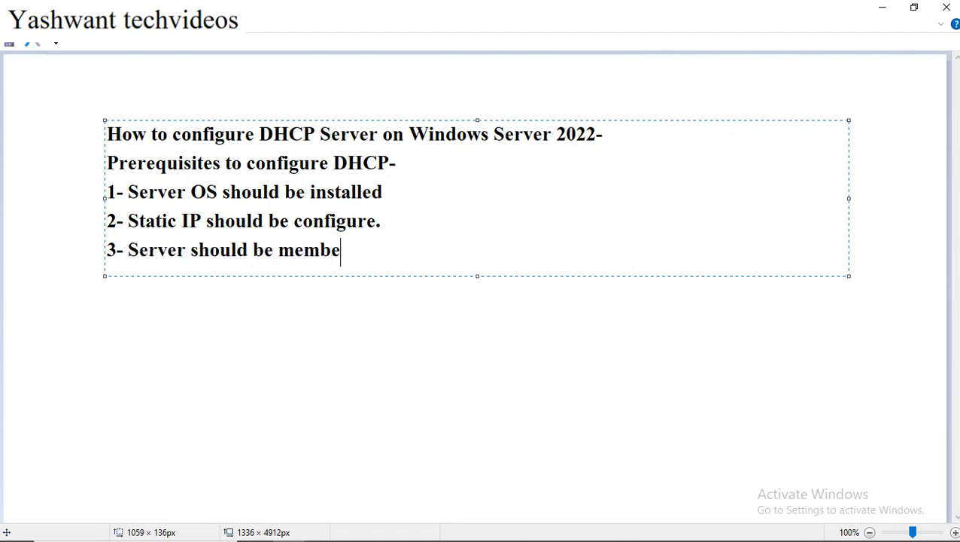
pyautogui.press('BackSpace')
pyautogui.press('BackSpace')
pyautogui.press('BackSpace')
pyautogui.write('of Domain.')
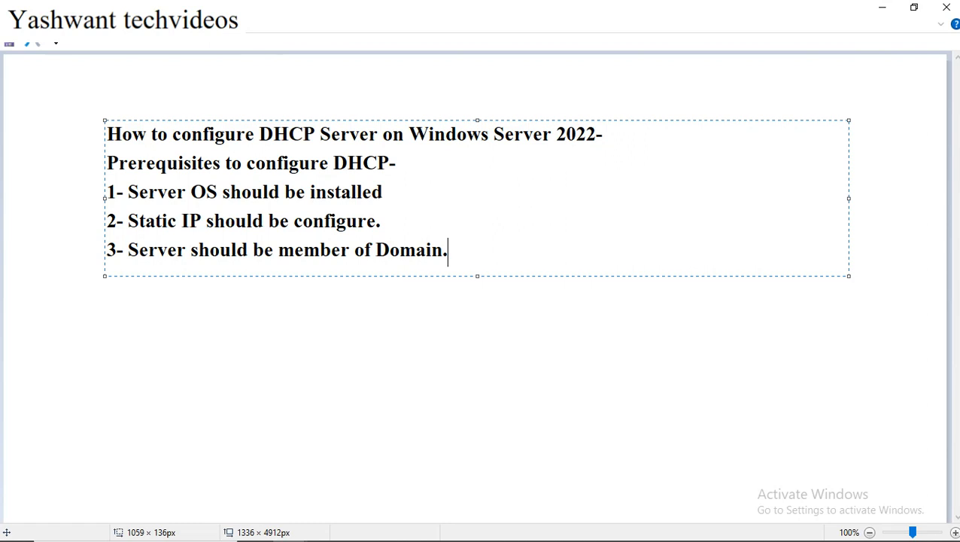
pyautogui.write('or ADDS')
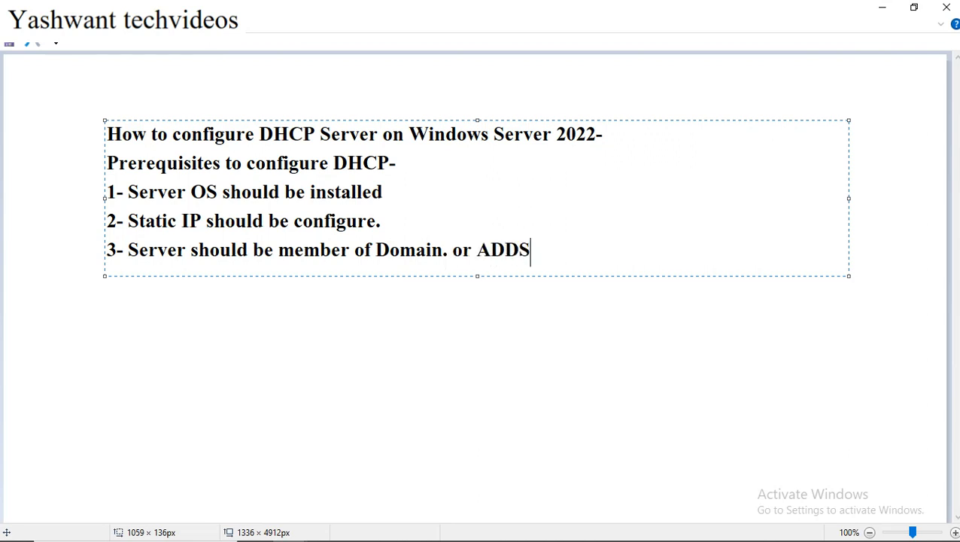
pyautogui.write(' should be installed.')
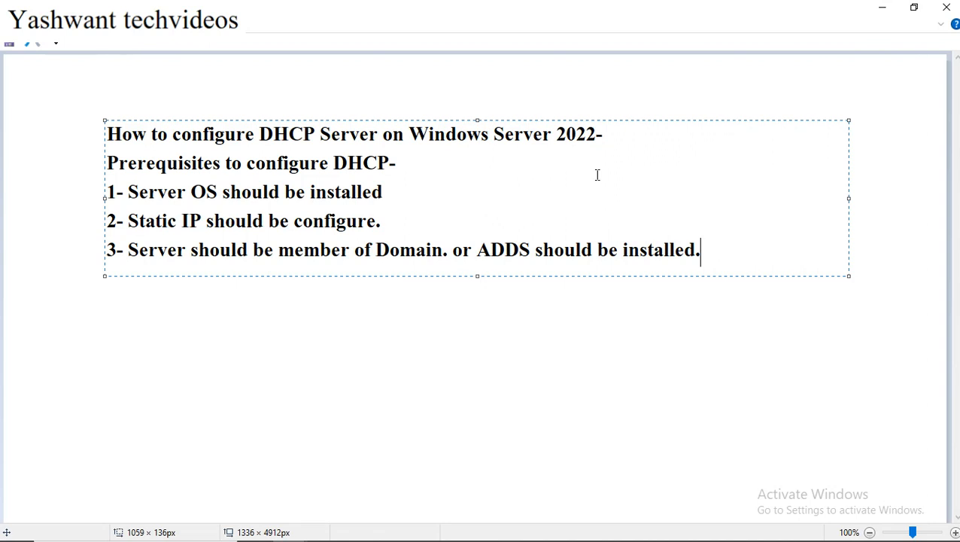
pyautogui.click(388, 316)
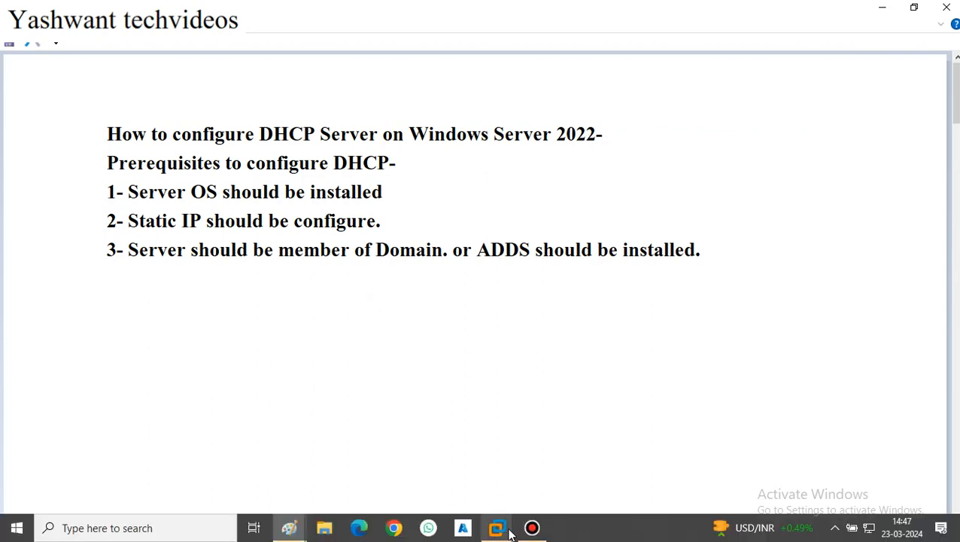
# - Switch to the Windows Server 2022 virtual machine and open Ethernet0's TCP/IPv4 properties from Network Connections (ncpa.cpl)
pyautogui.moveTo(498, 527)
pyautogui.click(518, 485)
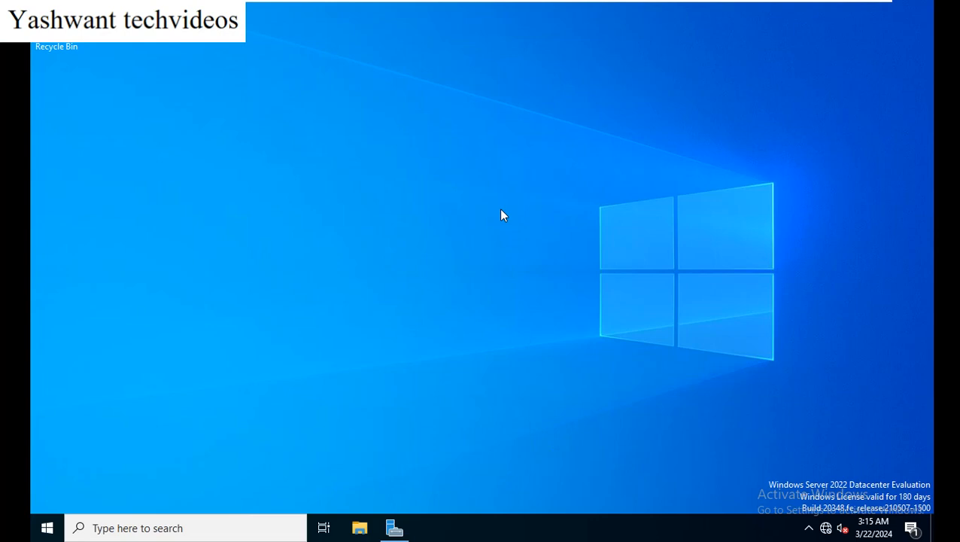
pyautogui.press('super+r')
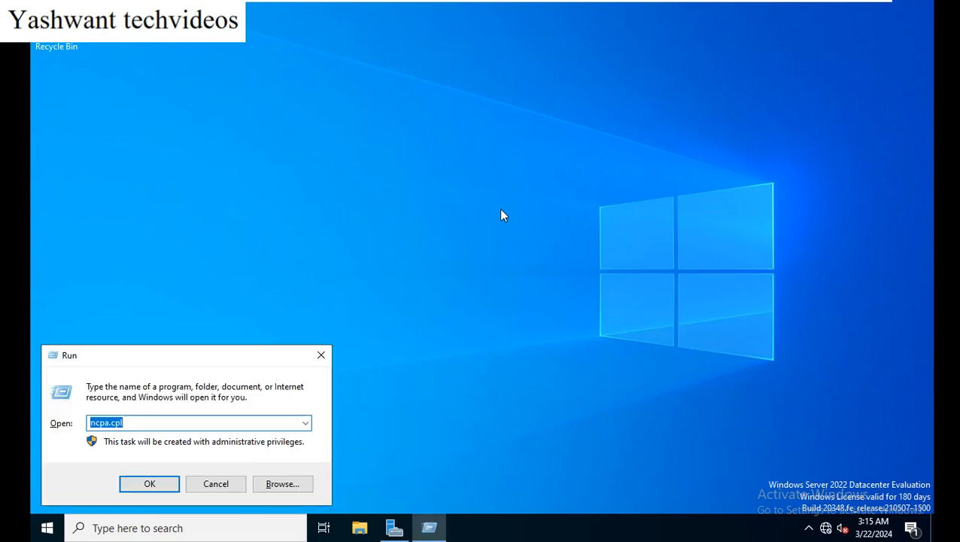
pyautogui.write('ncpa.cpl')
pyautogui.press('Return')
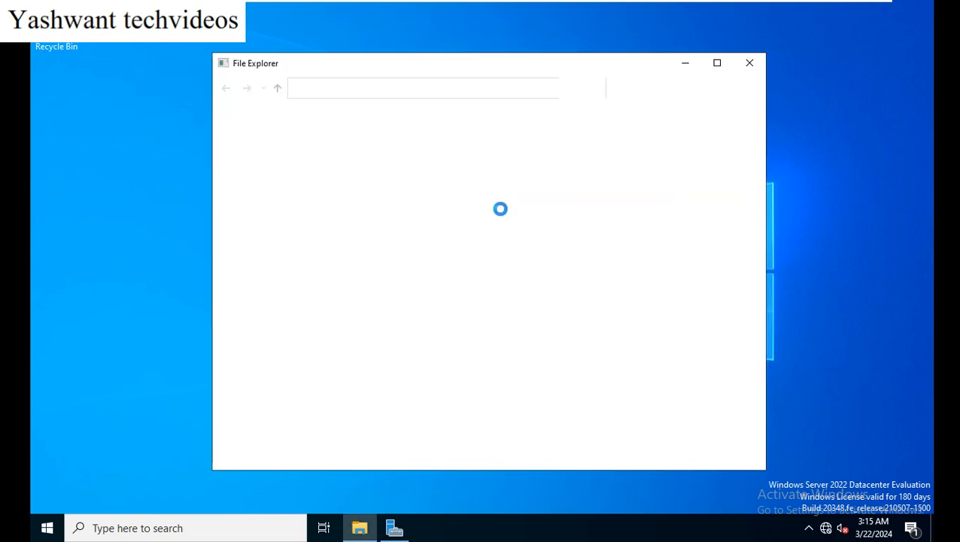
pyautogui.doubleClick(266, 154)
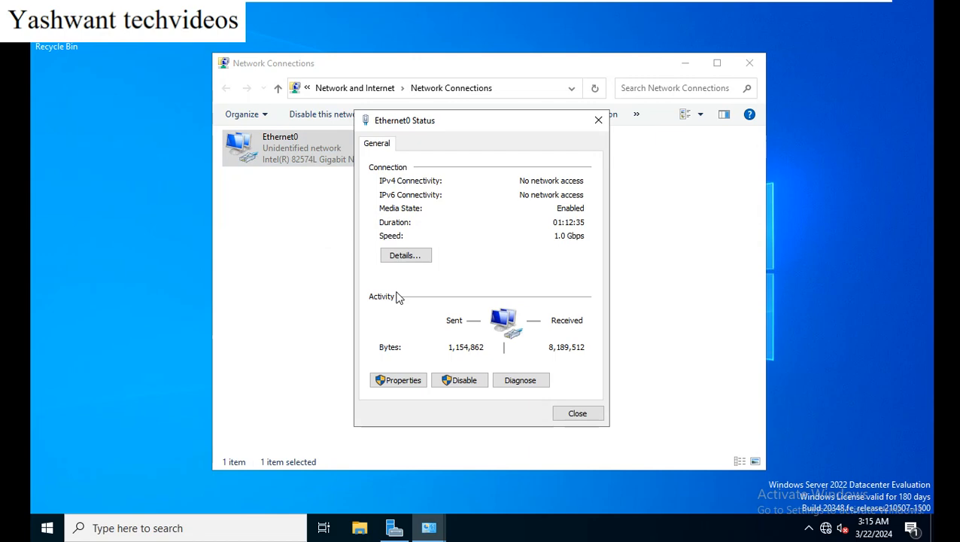
pyautogui.click(407, 379)
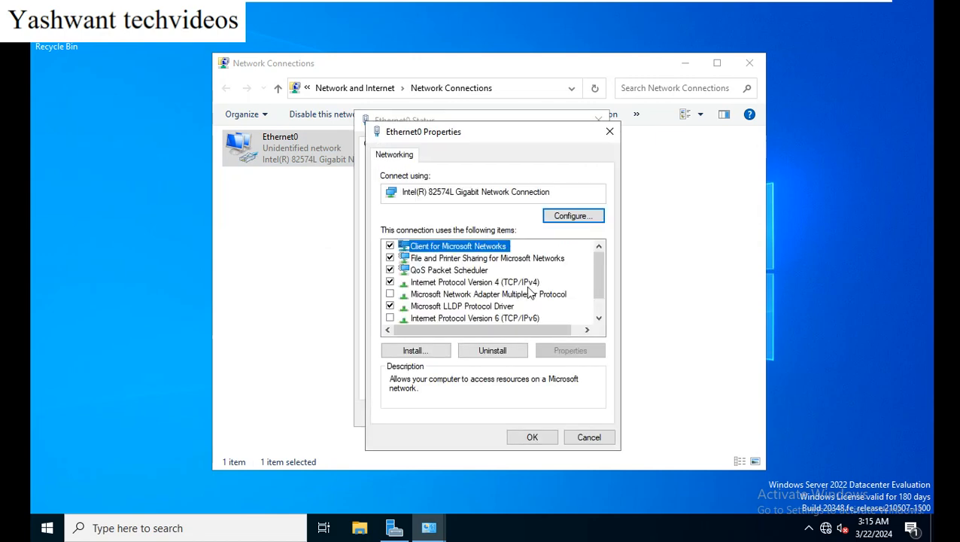
pyautogui.doubleClick(528, 286)
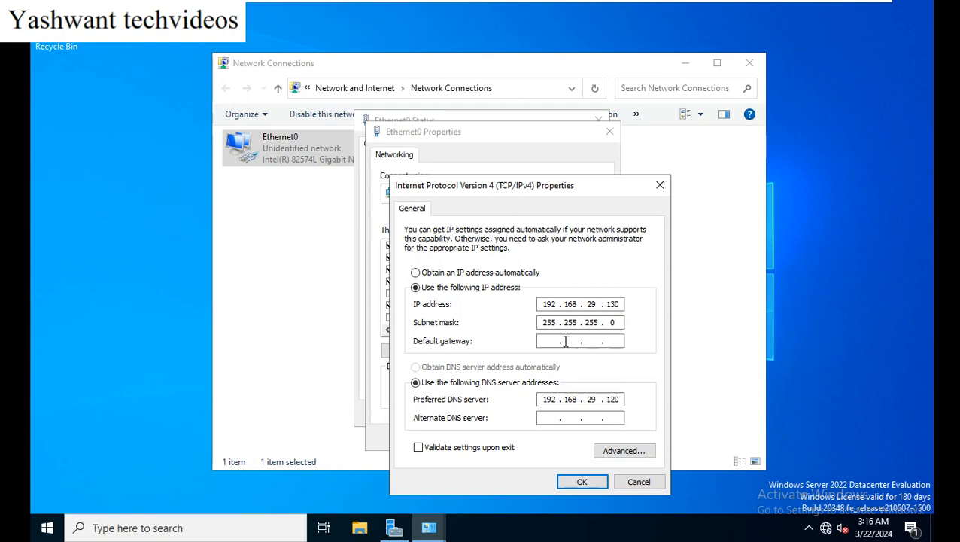
# - Set Ethernet0's preferred DNS server to 192.168.29.130, apply the settings and close Network Connections
pyautogui.click(615, 398)
pyautogui.press('BackSpace')
pyautogui.press('BackSpace')
pyautogui.write('30')
pyautogui.click(580, 483)
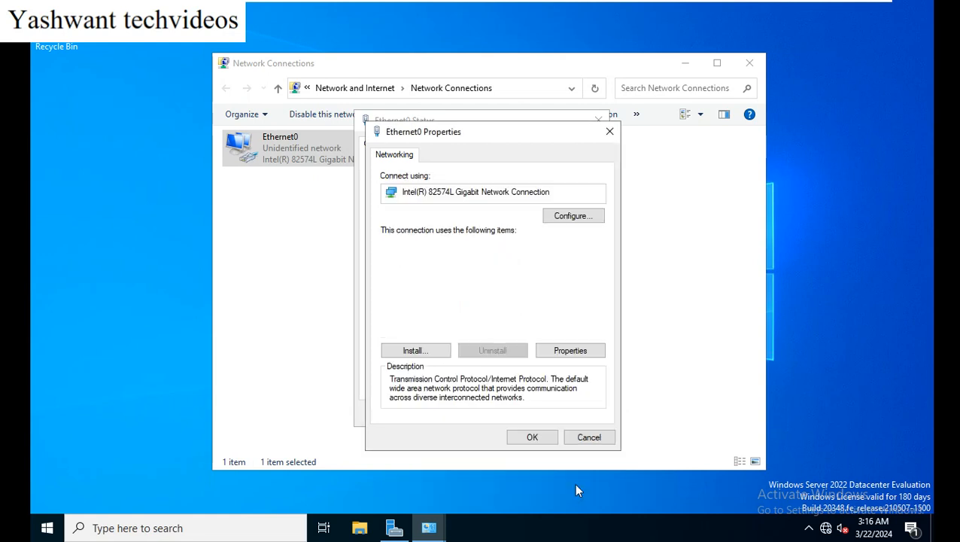
pyautogui.click(528, 438)
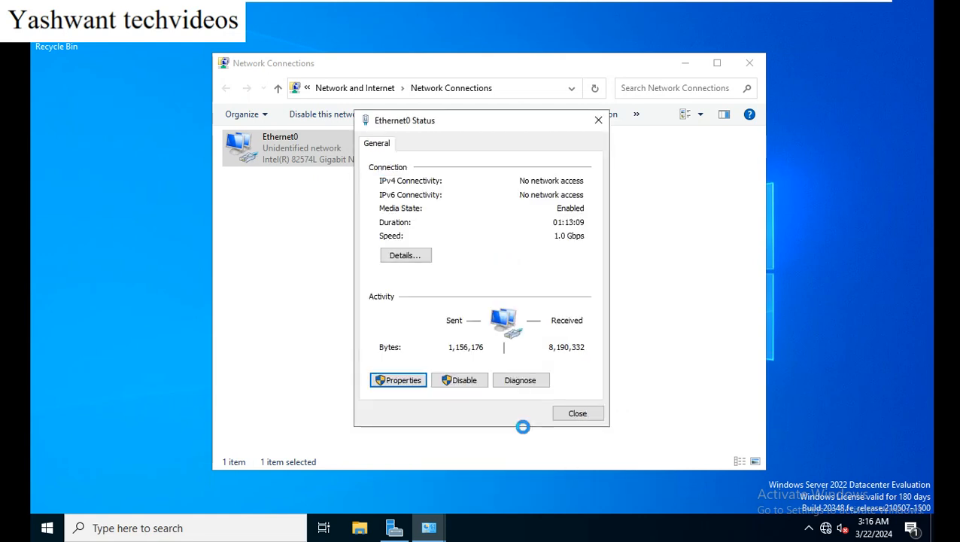
pyautogui.click(579, 415)
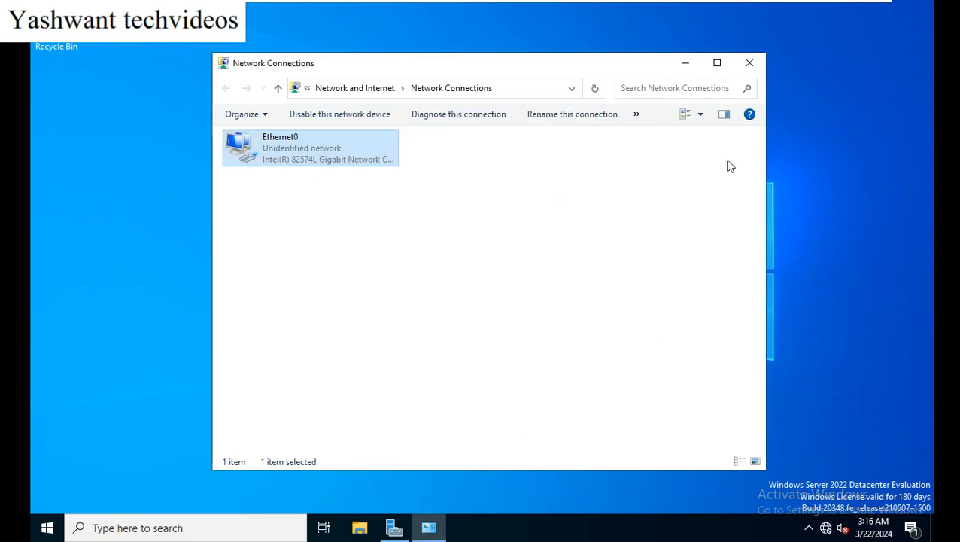
pyautogui.click(749, 62)
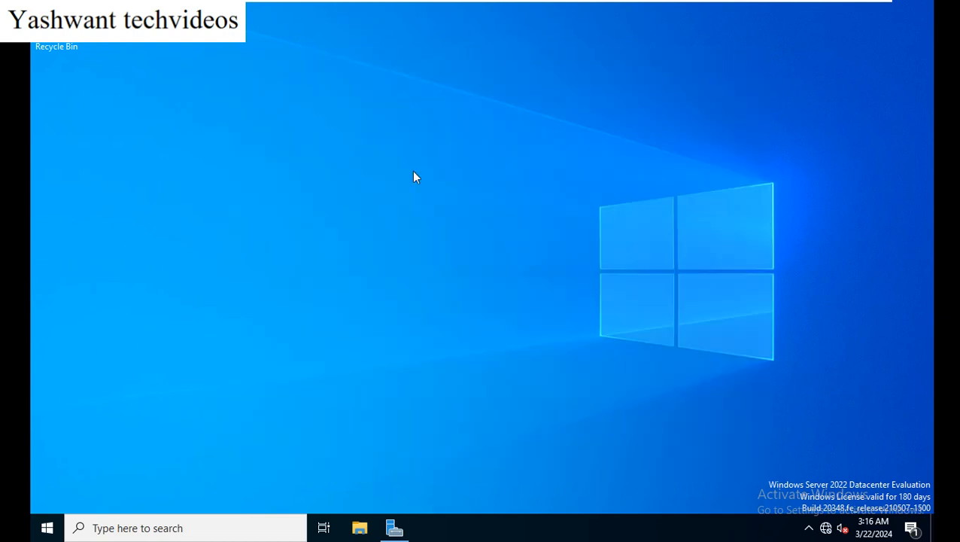
# - Try to open Active Directory Users and Computers by running dsa.msc
pyautogui.press('super+r')
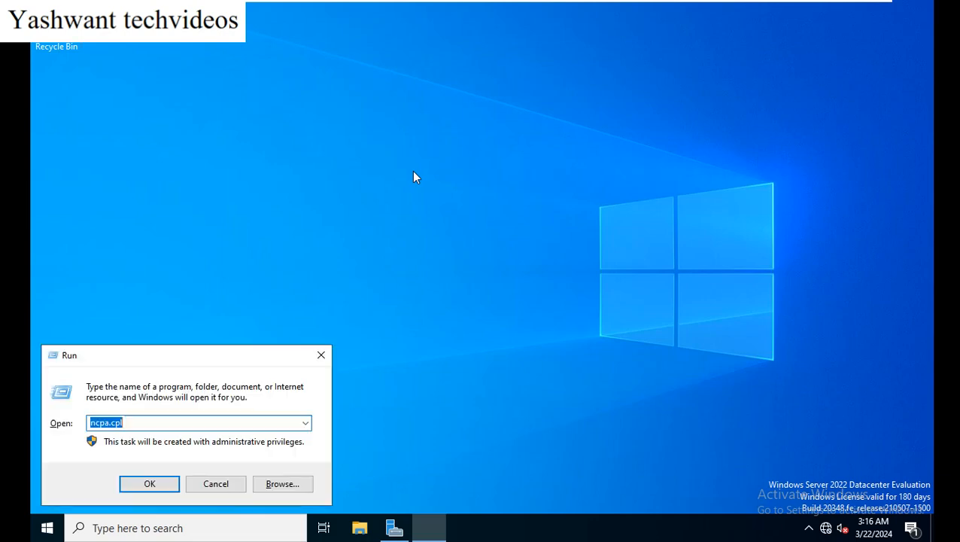
pyautogui.write('dsa.msc')
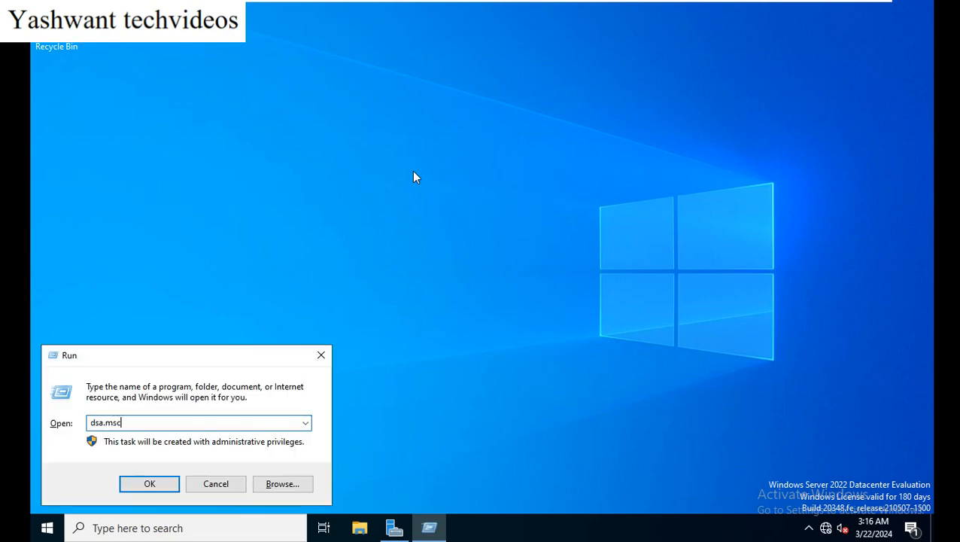
pyautogui.press('Return')
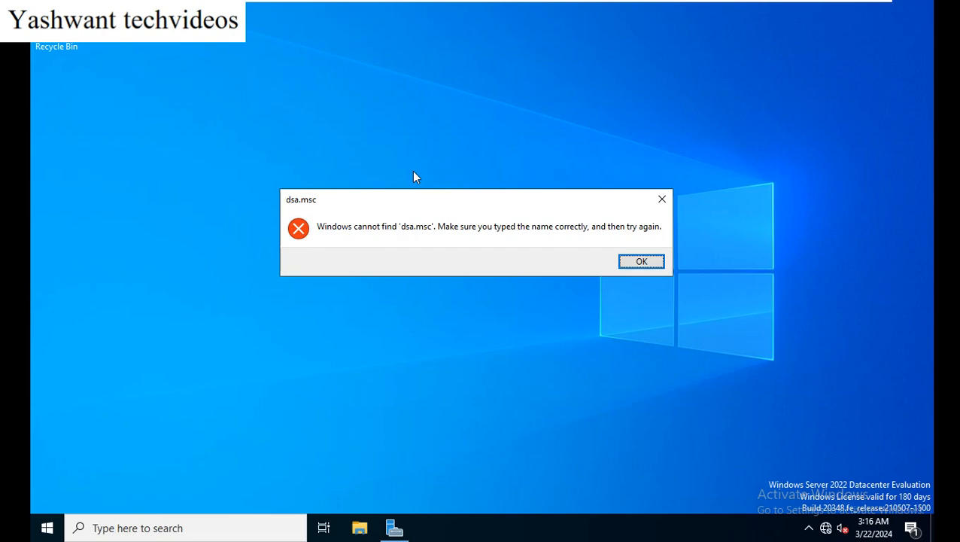
pyautogui.press('Return')
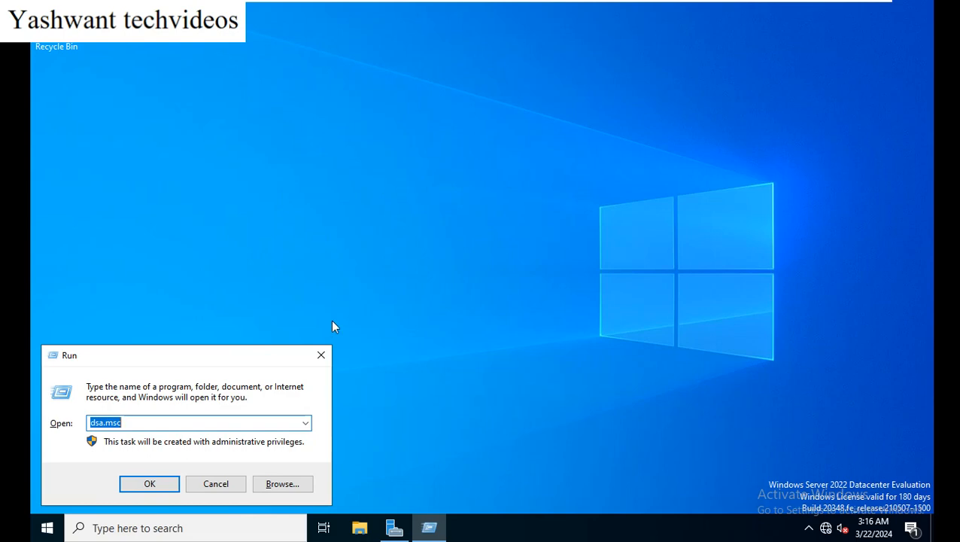
pyautogui.click(321, 354)
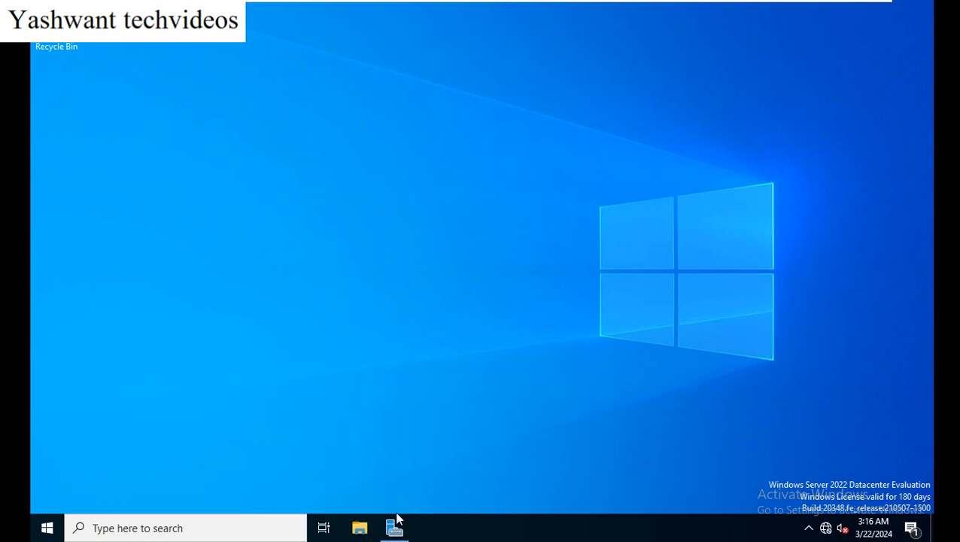
# - Start the Add Roles and Features Wizard from Server Manager and advance to the server roles, keeping role-based installation and the default server
pyautogui.click(396, 519)
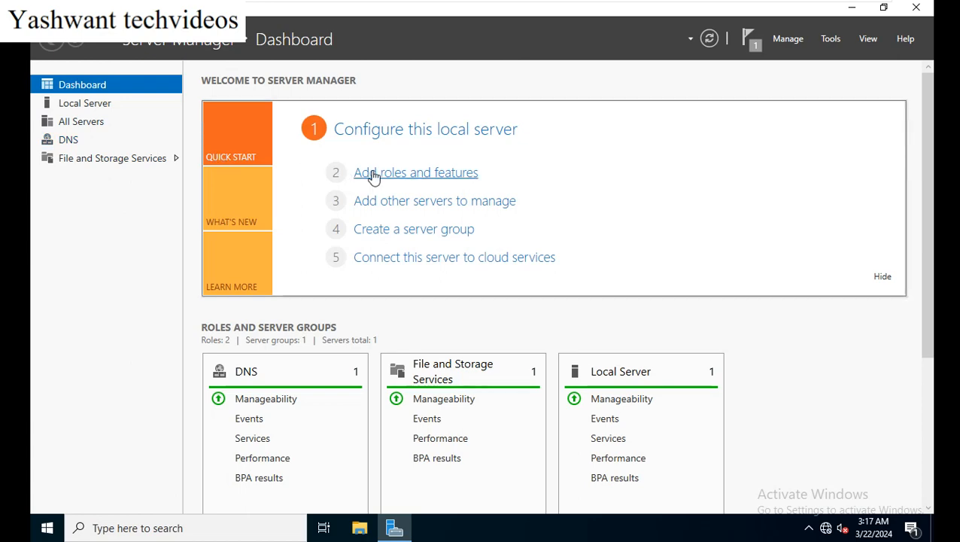
pyautogui.click(404, 174)
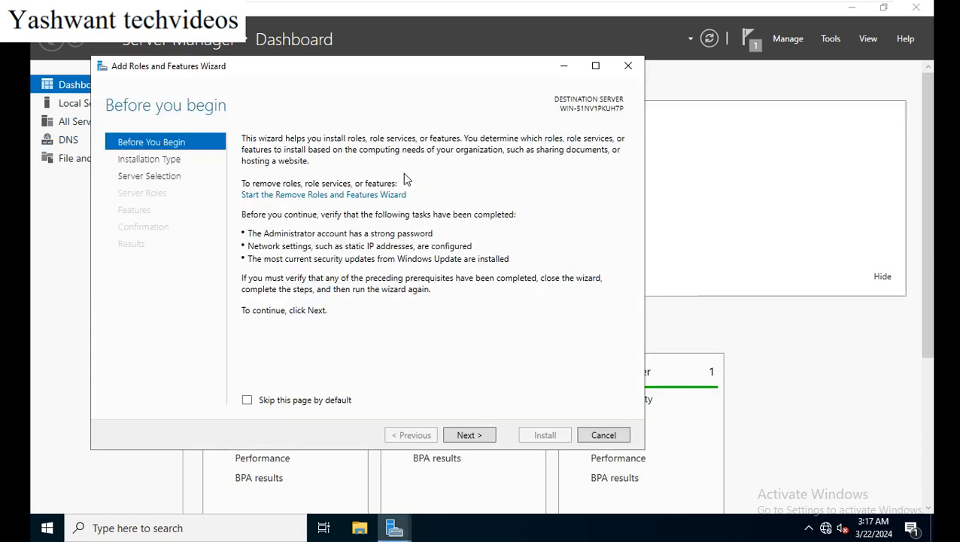
pyautogui.click(463, 440)
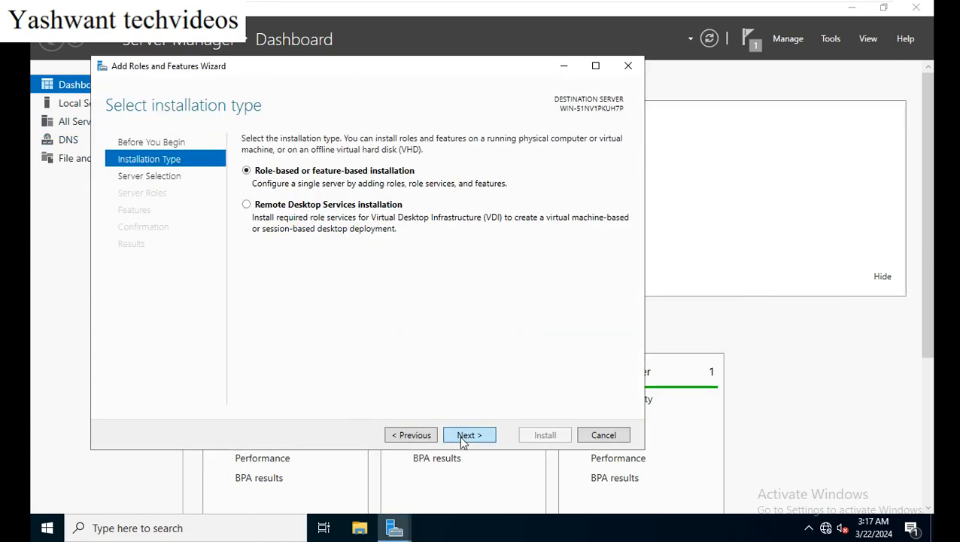
pyautogui.click(463, 439)
pyautogui.click(463, 438)
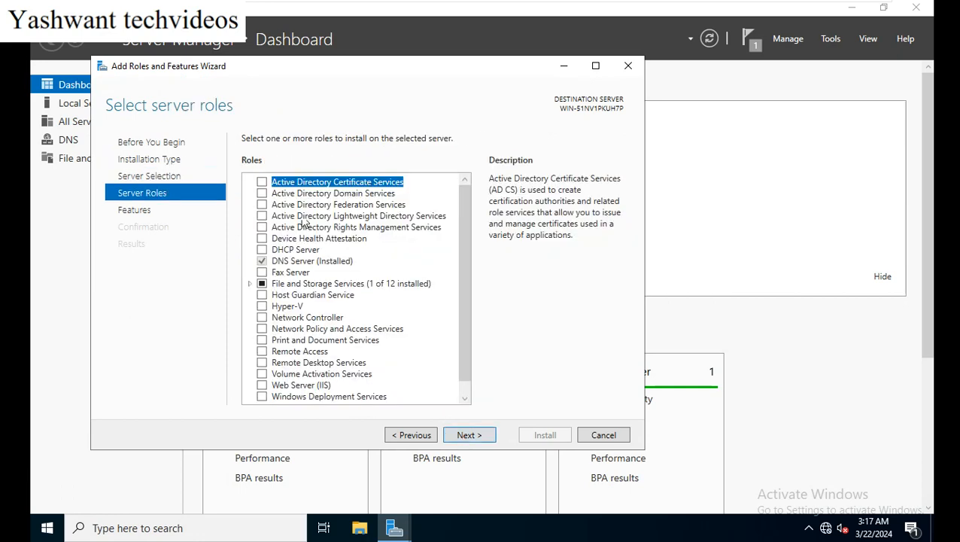
# - Install the Active Directory Domain Services role with its required features and management tools, and close the wizard once installation finishes
pyautogui.click(262, 194)
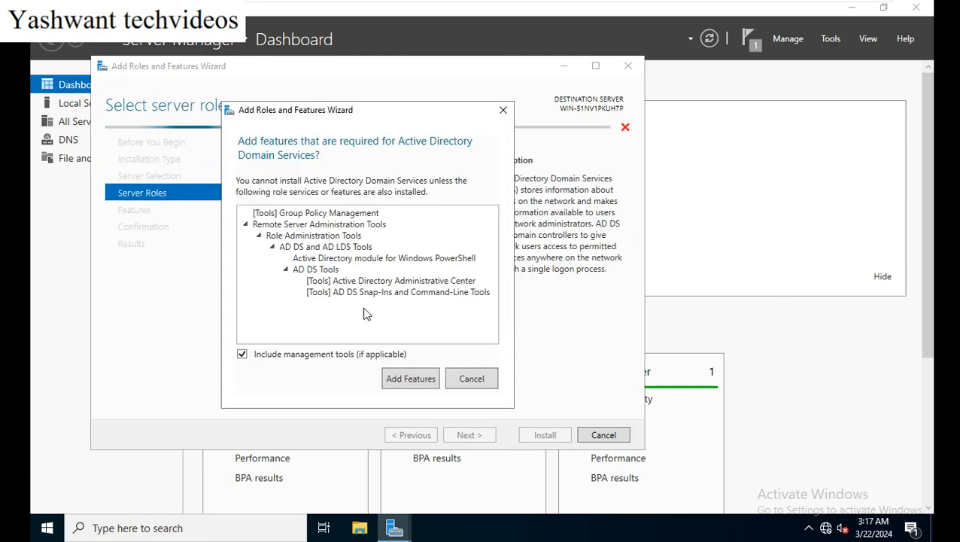
pyautogui.click(395, 376)
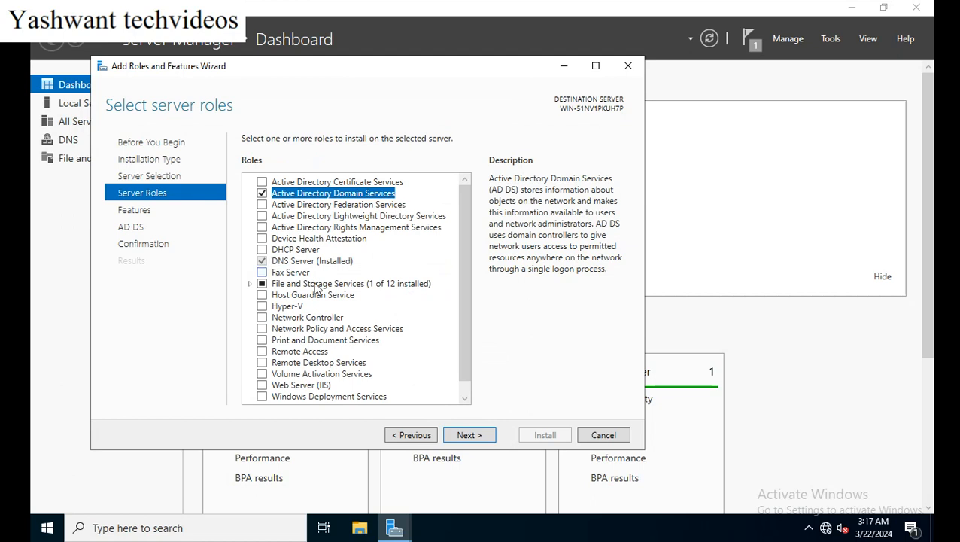
pyautogui.click(463, 440)
pyautogui.click(467, 438)
pyautogui.click(468, 436)
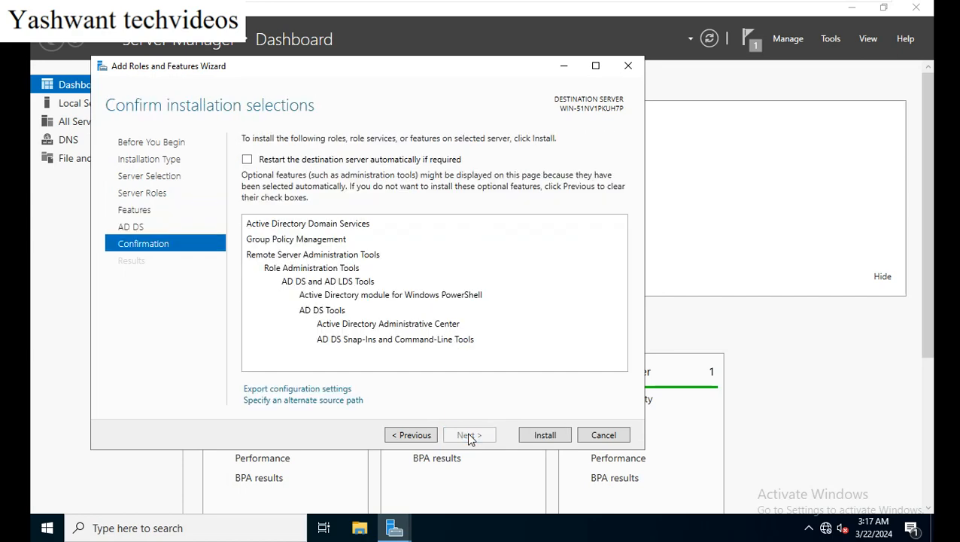
pyautogui.click(534, 439)
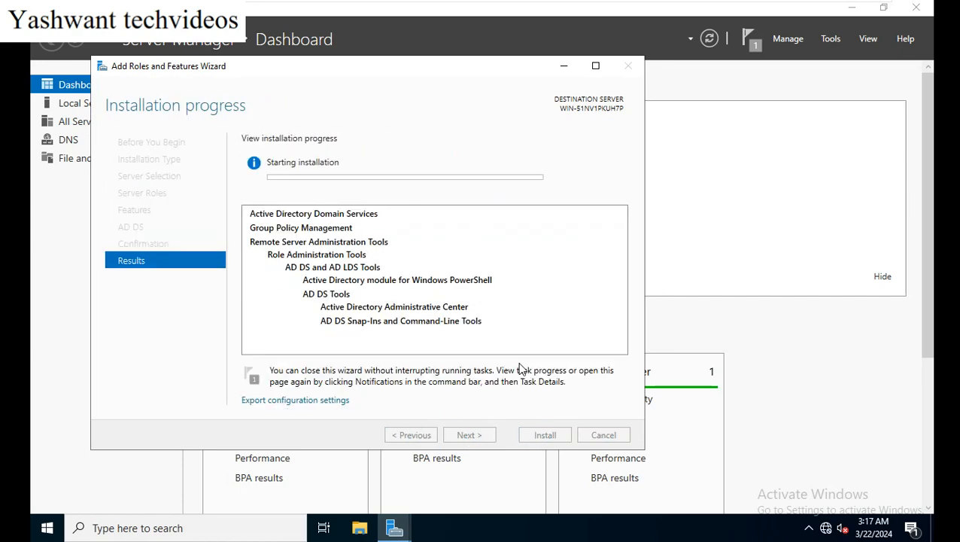
pyautogui.moveTo(402, 2)
pyautogui.click(545, 10)
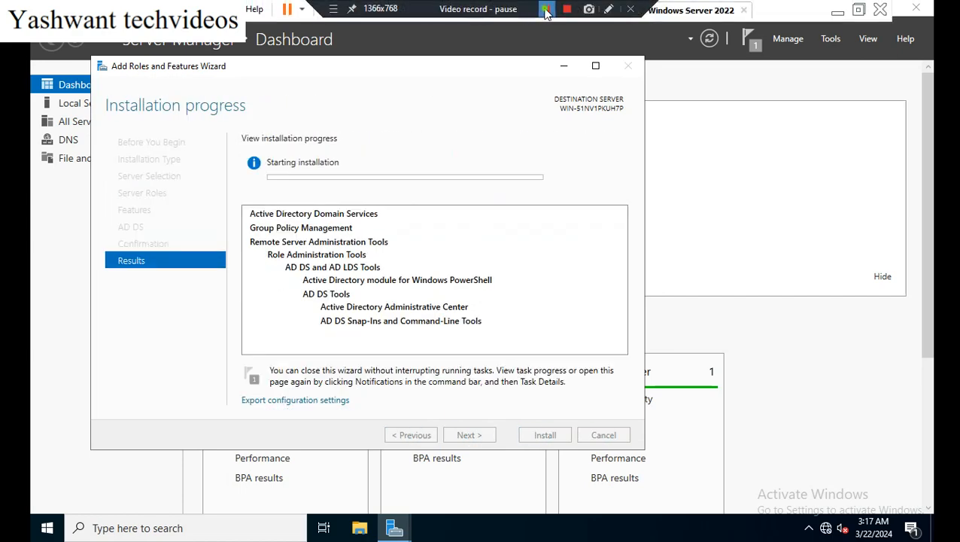
pyautogui.click(545, 10)
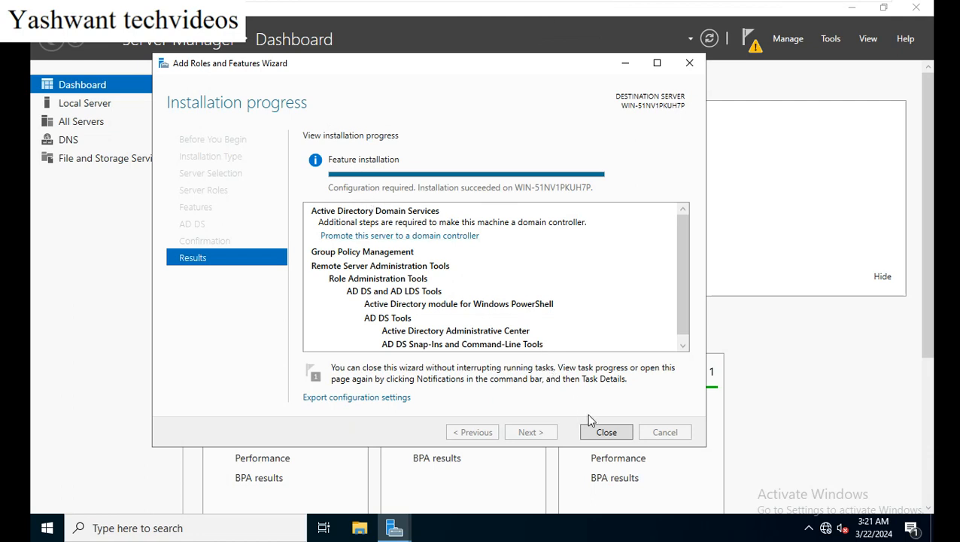
pyautogui.click(593, 433)
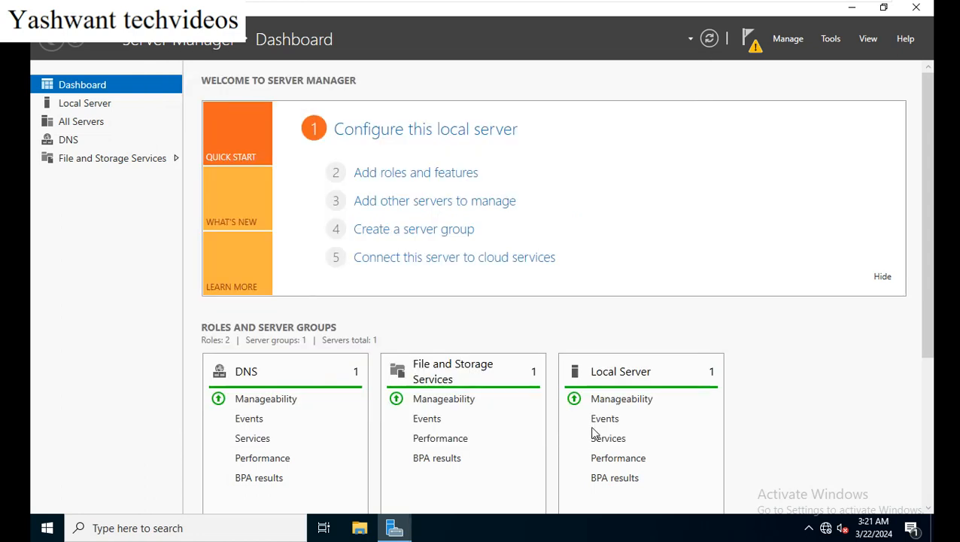
# - Start promoting this server to a domain controller, adding a new forest with the root domain name yashtech.com
pyautogui.click(749, 42)
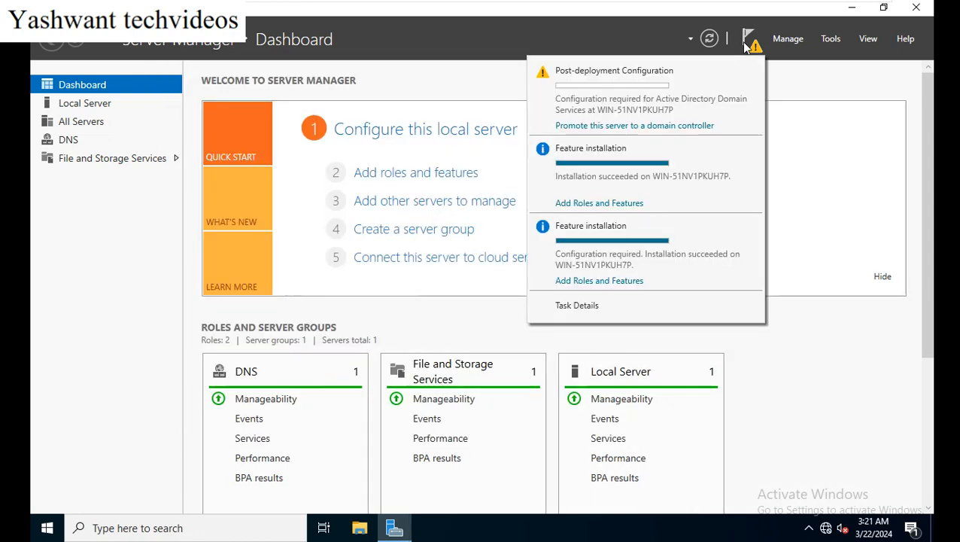
pyautogui.click(599, 126)
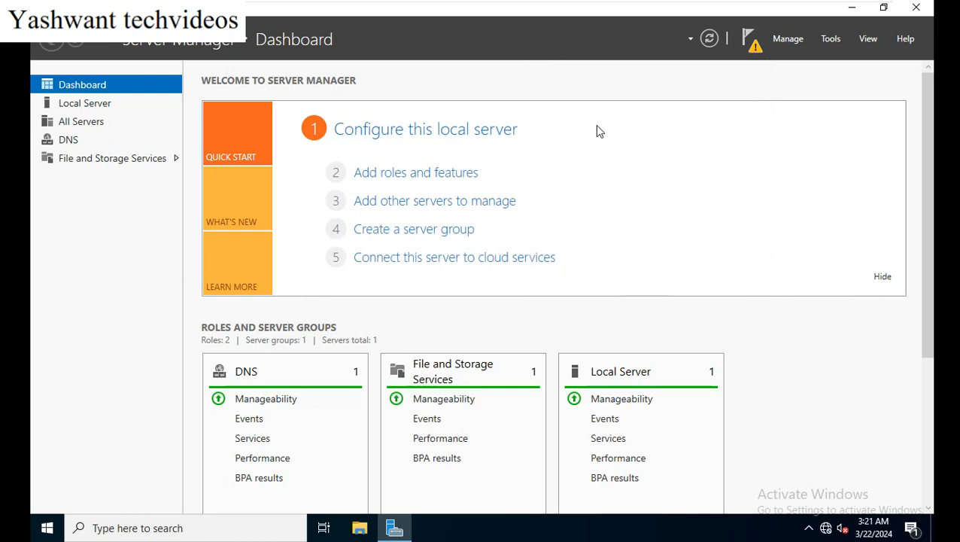
pyautogui.moveTo(508, 2)
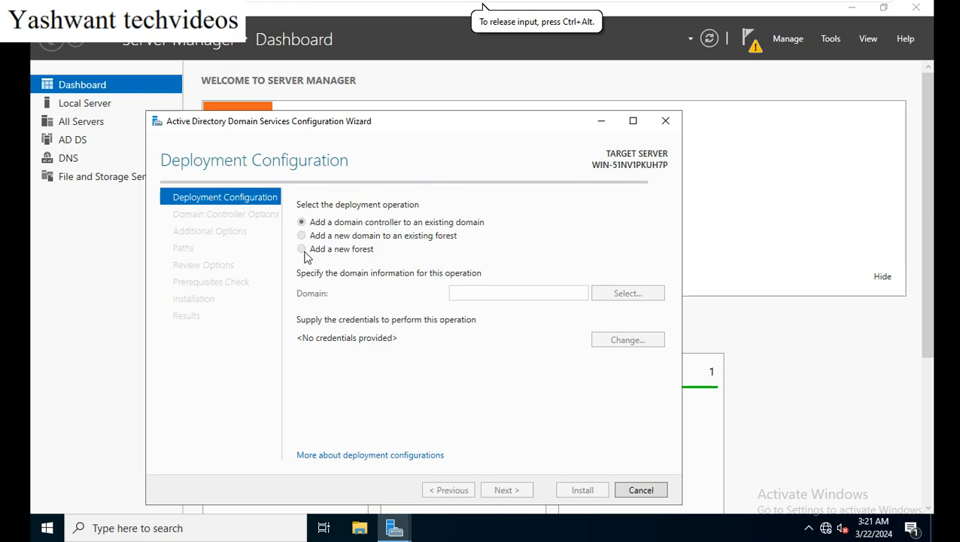
pyautogui.click(303, 253)
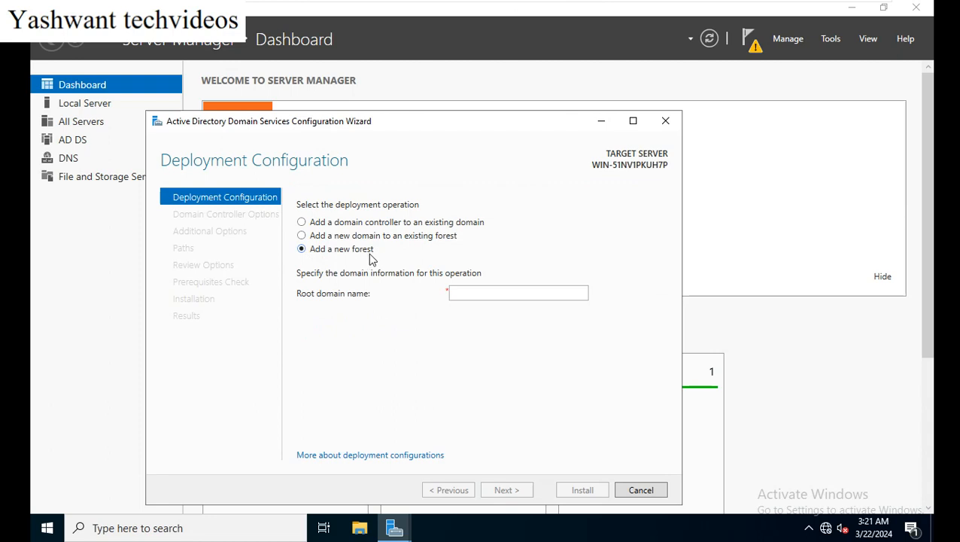
pyautogui.click(498, 295)
pyautogui.write('yash')
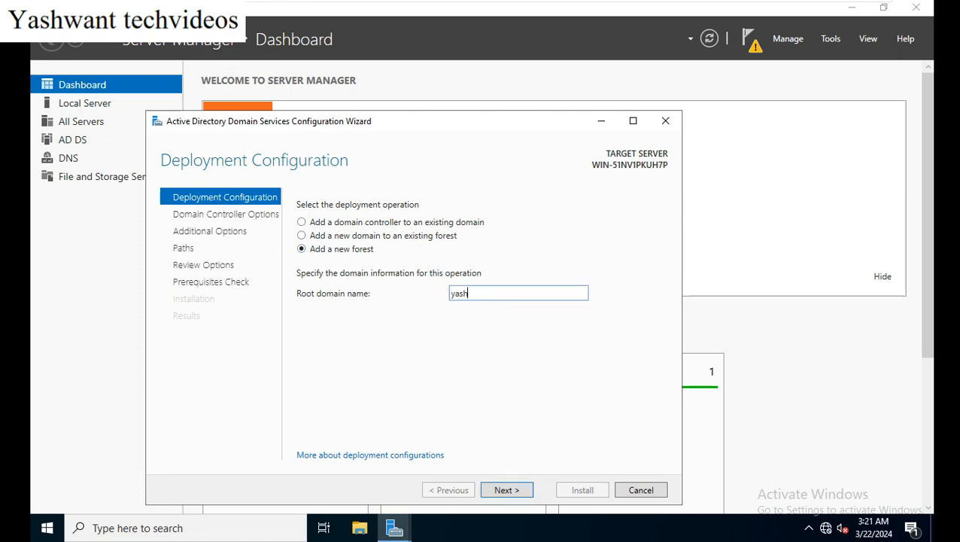
pyautogui.write('tech.com')
pyautogui.click(498, 489)
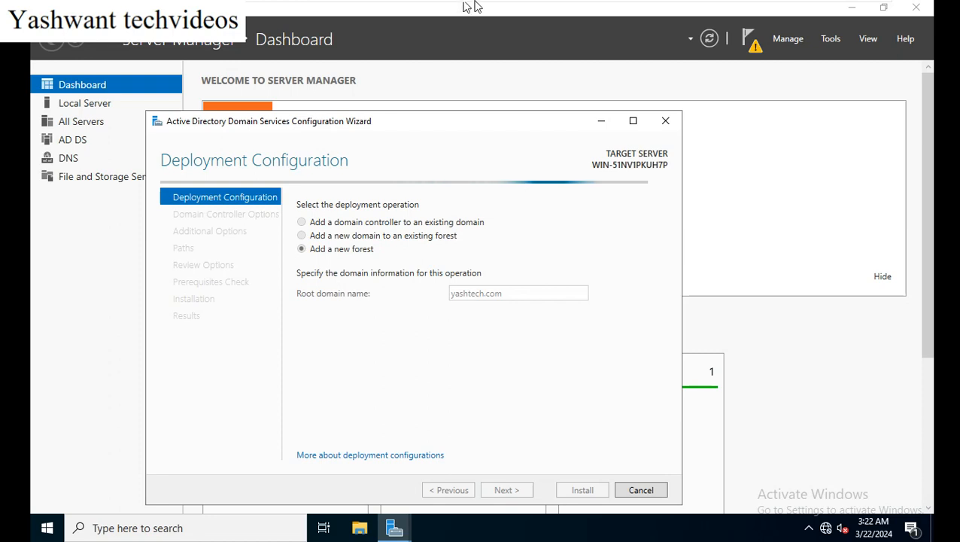
# - Enter and confirm the Directory Services Restore Mode (DSRM) password, keeping the default domain controller and DNS options
pyautogui.moveTo(471, 6)
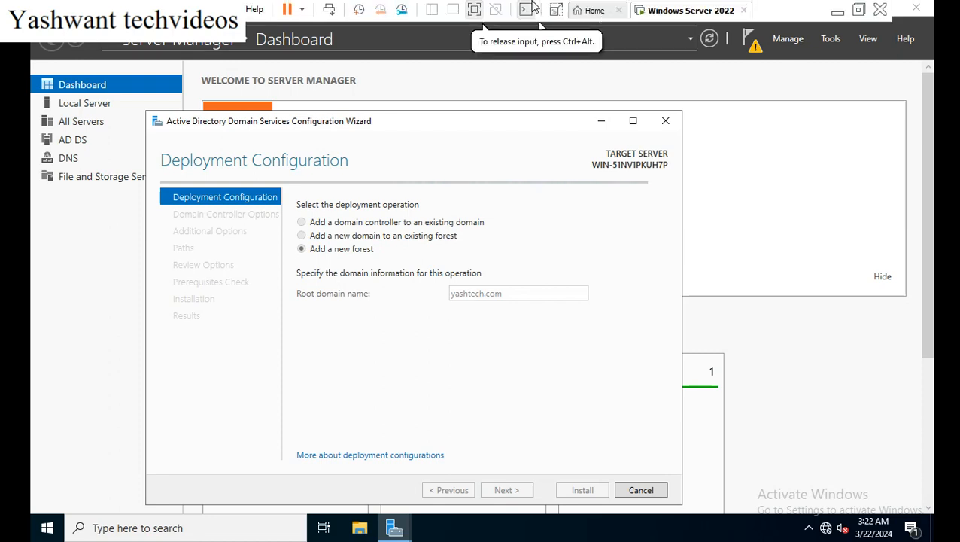
pyautogui.moveTo(537, 4)
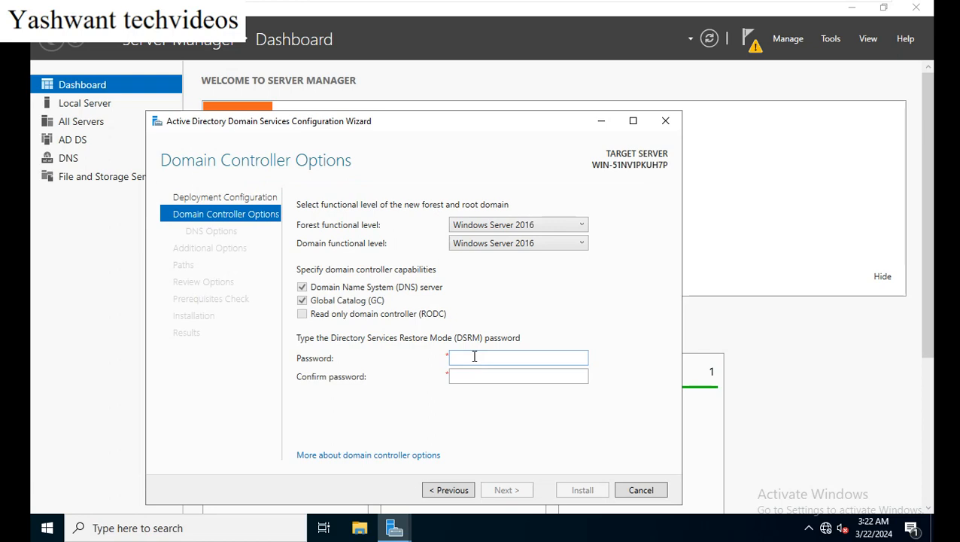
pyautogui.click(474, 357)
pyautogui.write('*******')
pyautogui.press('Tab')
pyautogui.write('*******')
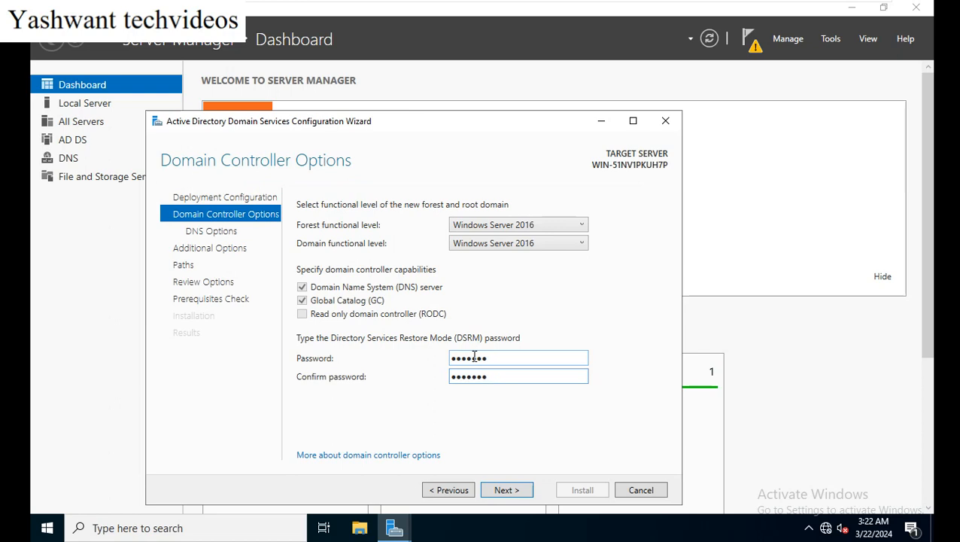
pyautogui.click(503, 494)
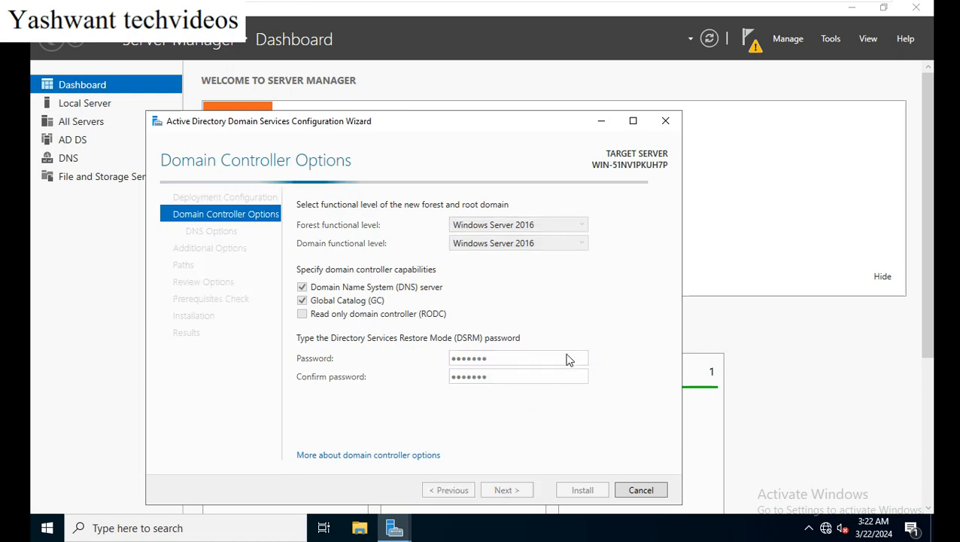
pyautogui.click(503, 489)
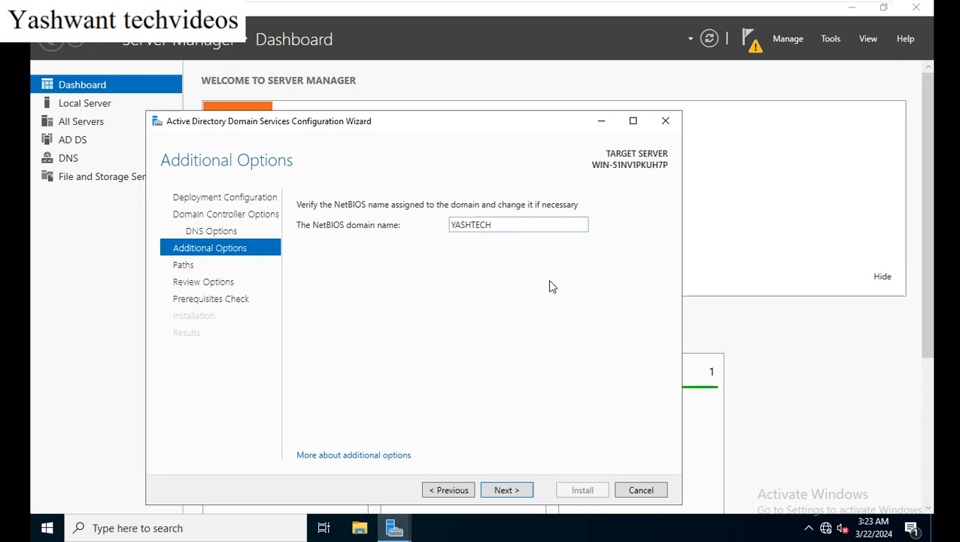
# - Accept the NetBIOS name YASHTECH and the default AD DS paths, run the prerequisites check and install the domain controller
pyautogui.click(502, 490)
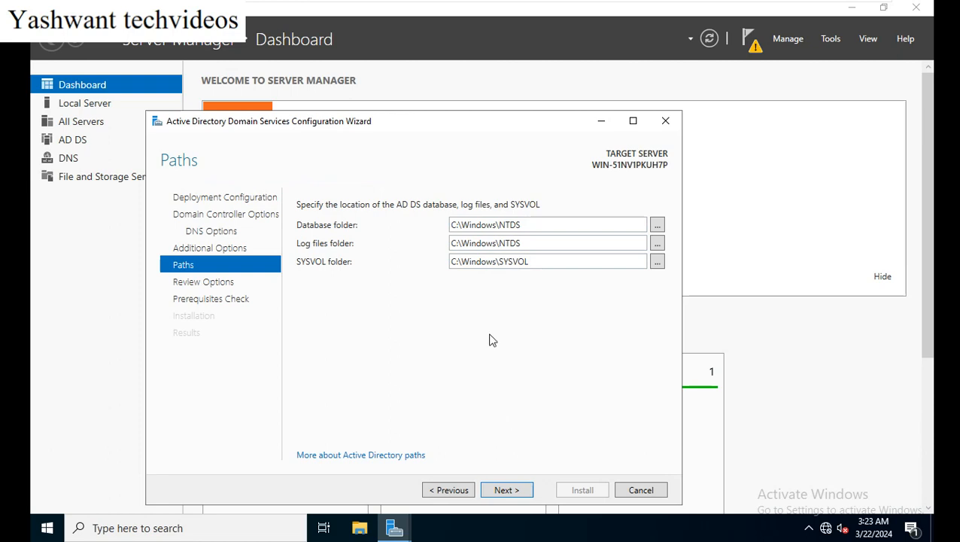
pyautogui.click(500, 490)
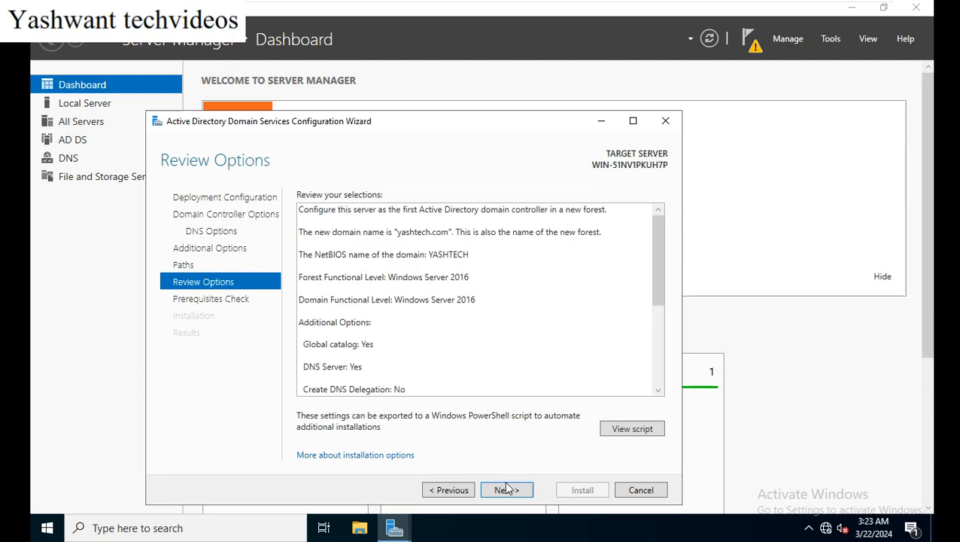
pyautogui.click(504, 486)
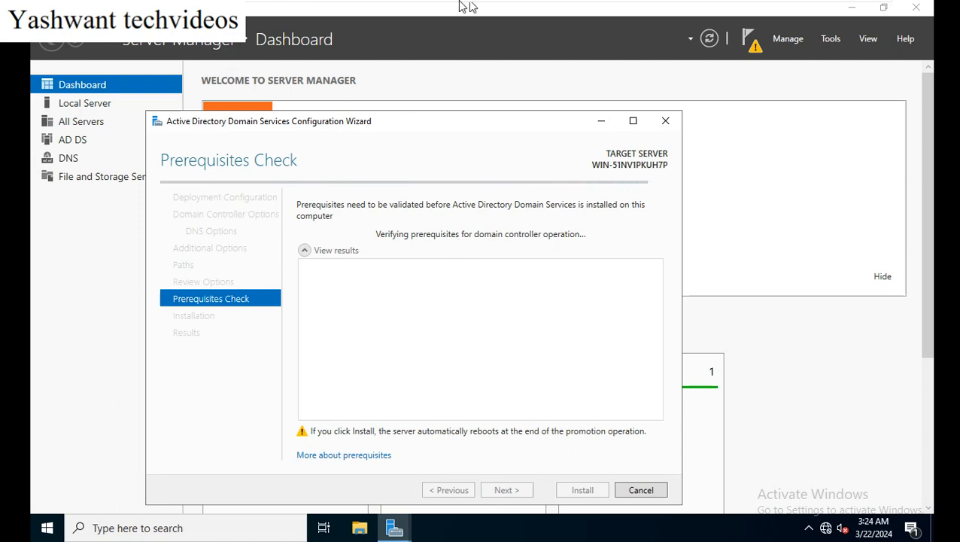
pyautogui.moveTo(481, 4)
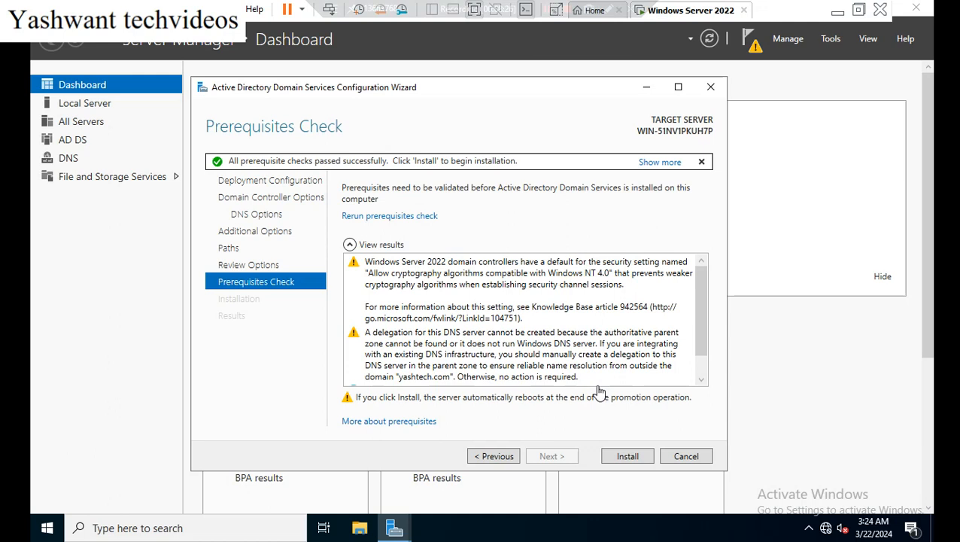
pyautogui.click(619, 457)
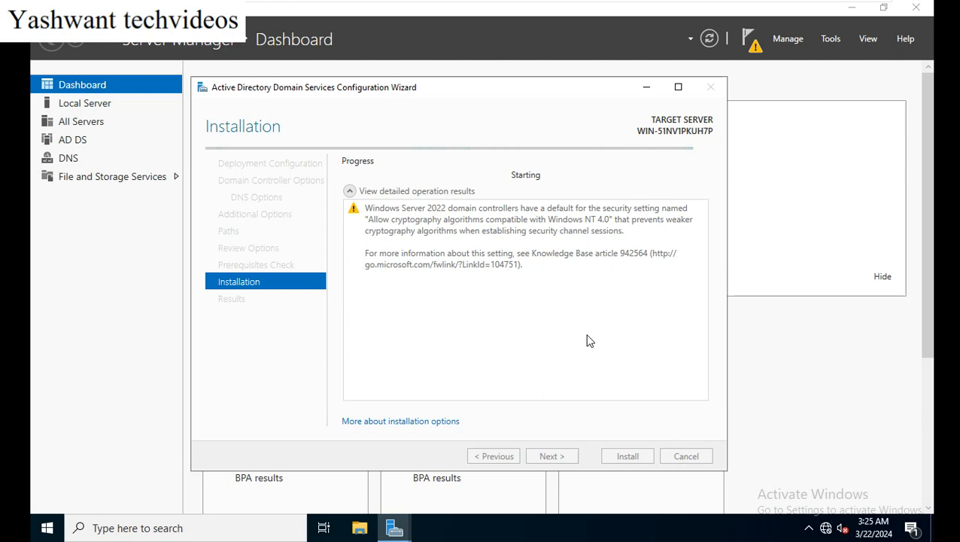
pyautogui.click(546, 9)
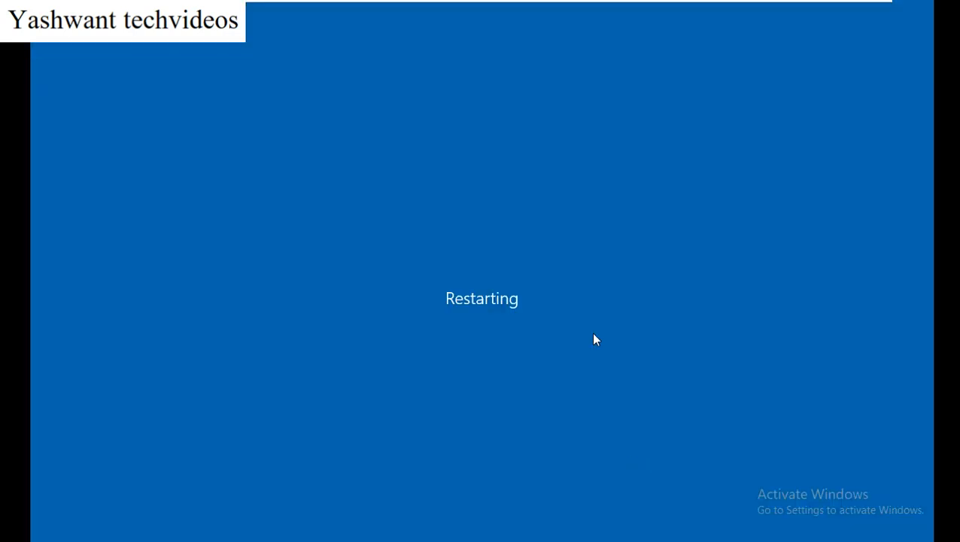
# - Sign in to the restarted server as YASHTECH\Administrator with the account password
pyautogui.moveTo(526, 4)
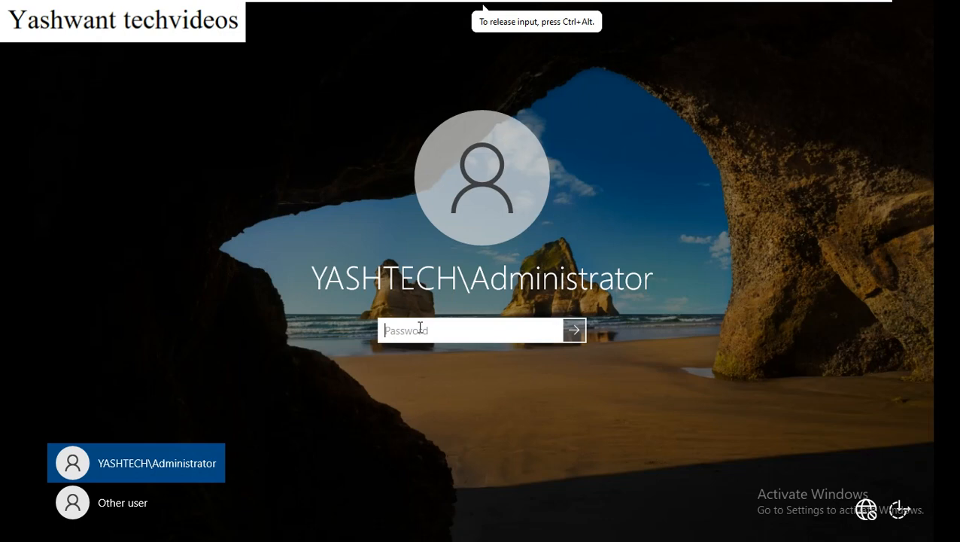
pyautogui.write('•••••••')
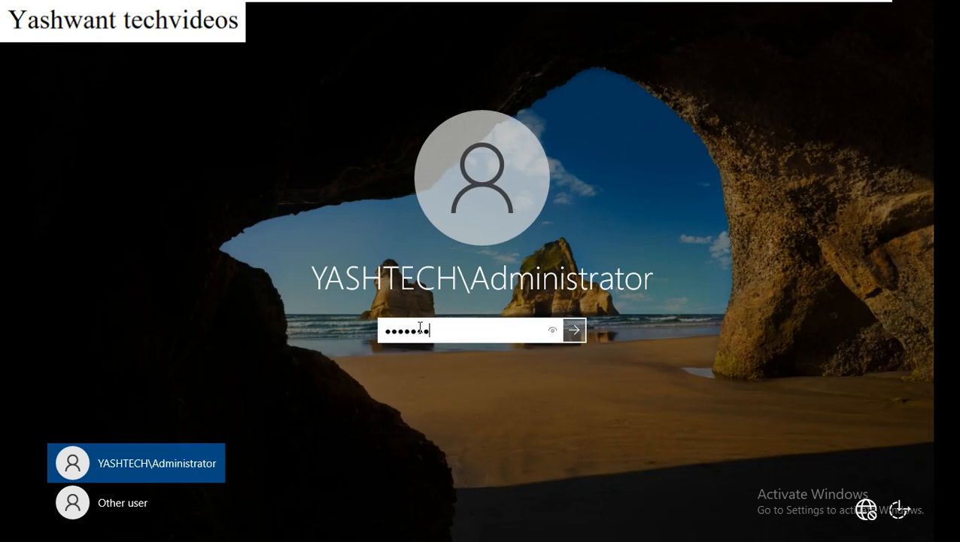
pyautogui.press('Return')
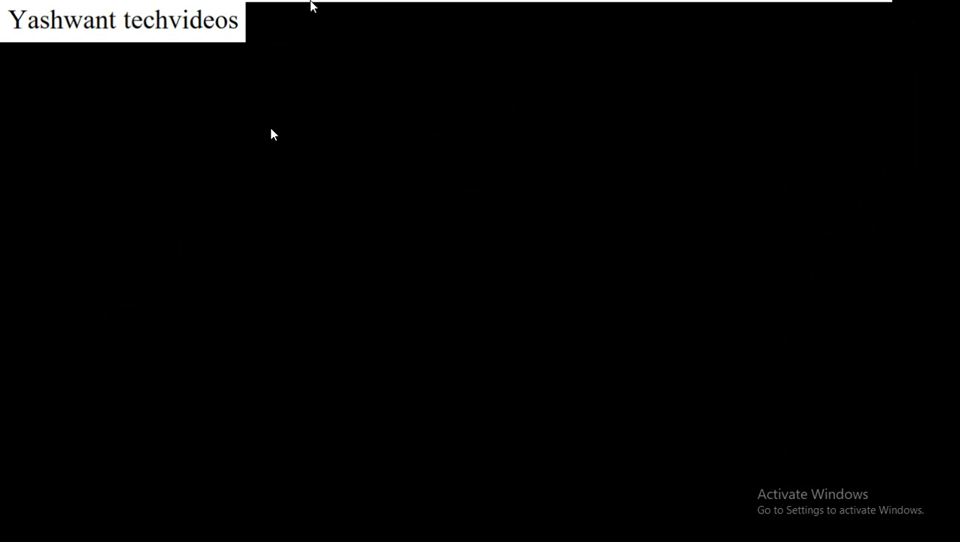
# - Begin a role-based installation on the server and select the DHCP Server role together with its required management tools
pyautogui.moveTo(537, 4)
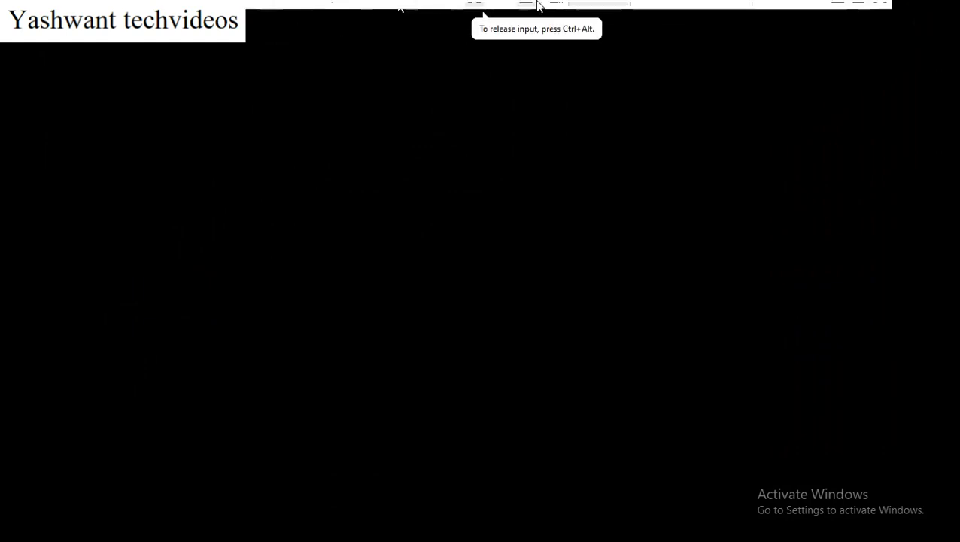
pyautogui.click(547, 8)
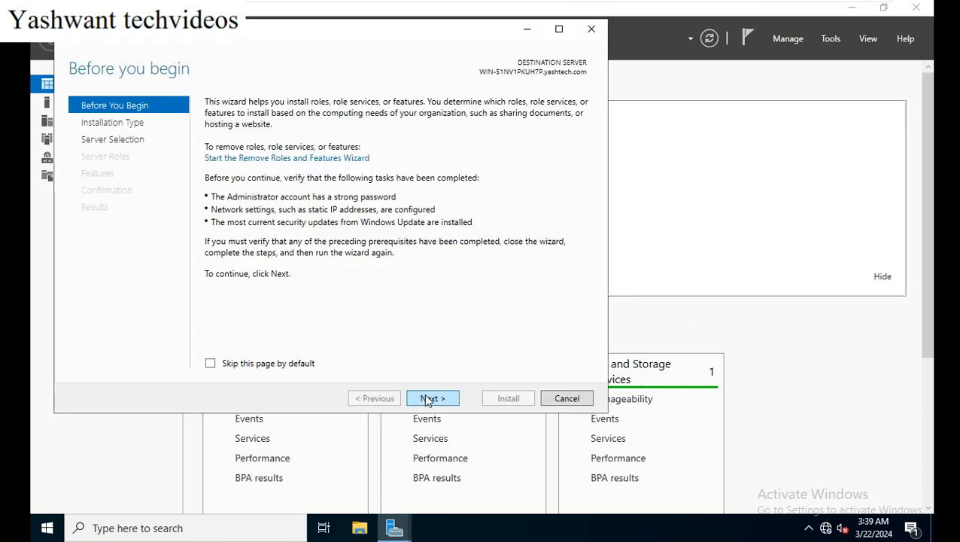
pyautogui.click(426, 400)
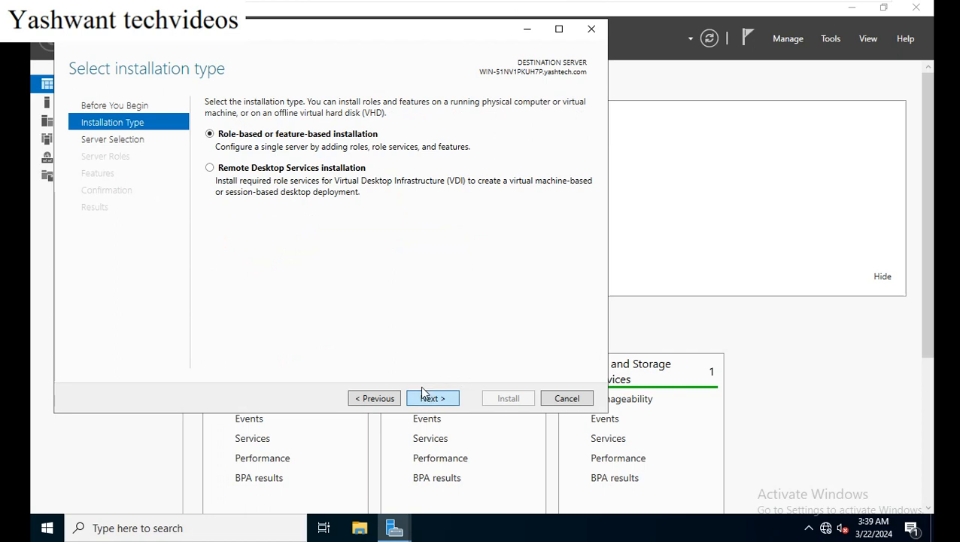
pyautogui.click(430, 399)
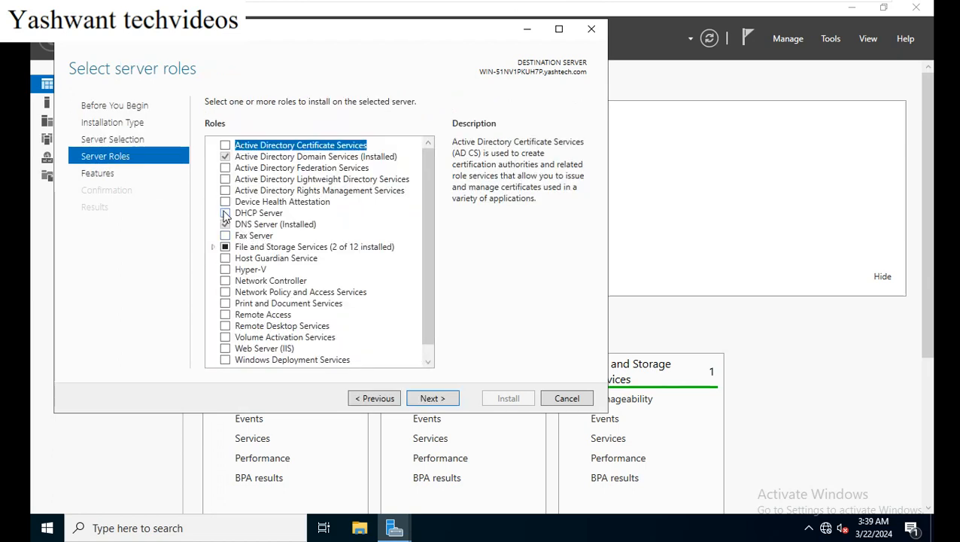
pyautogui.click(226, 213)
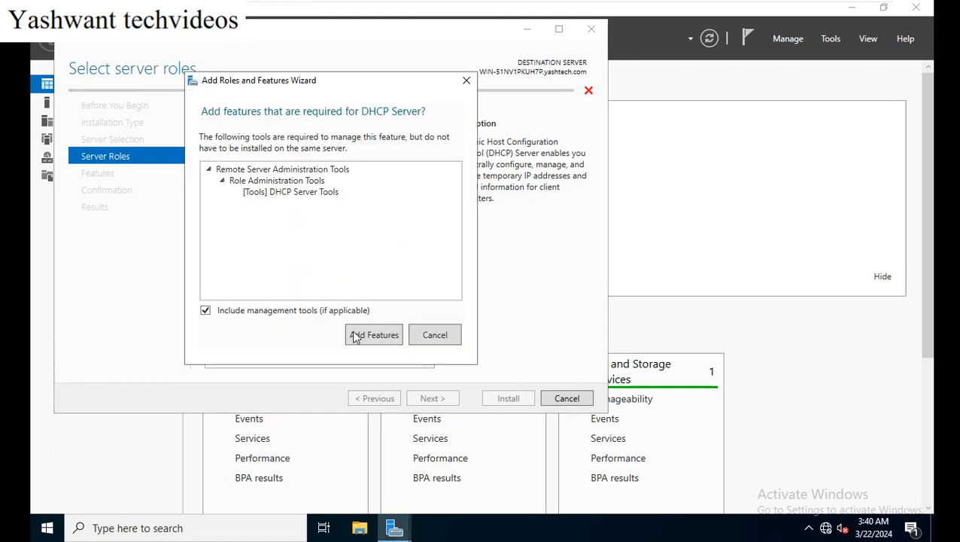
pyautogui.click(359, 340)
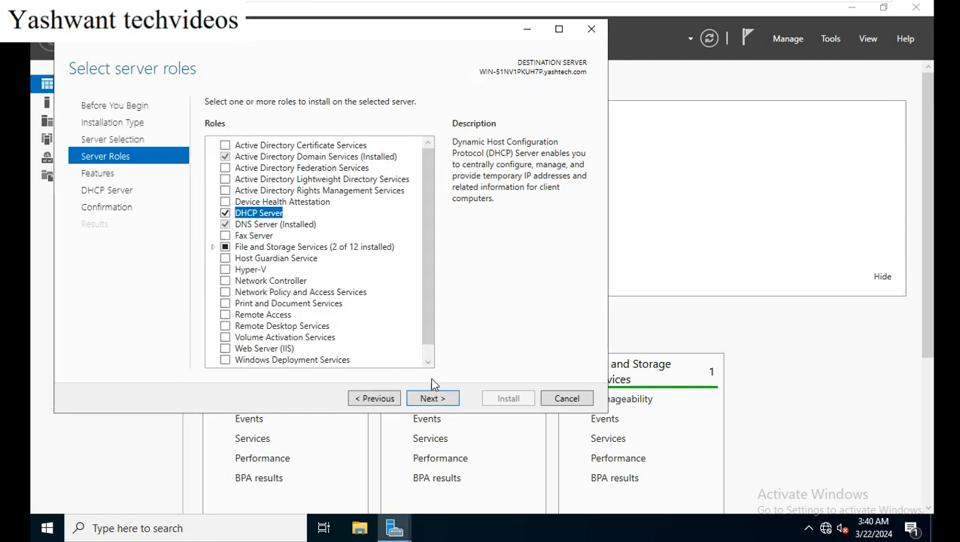
# - Keep the default features, install the DHCP Server role and close the wizard when the installation finishes
pyautogui.click(434, 398)
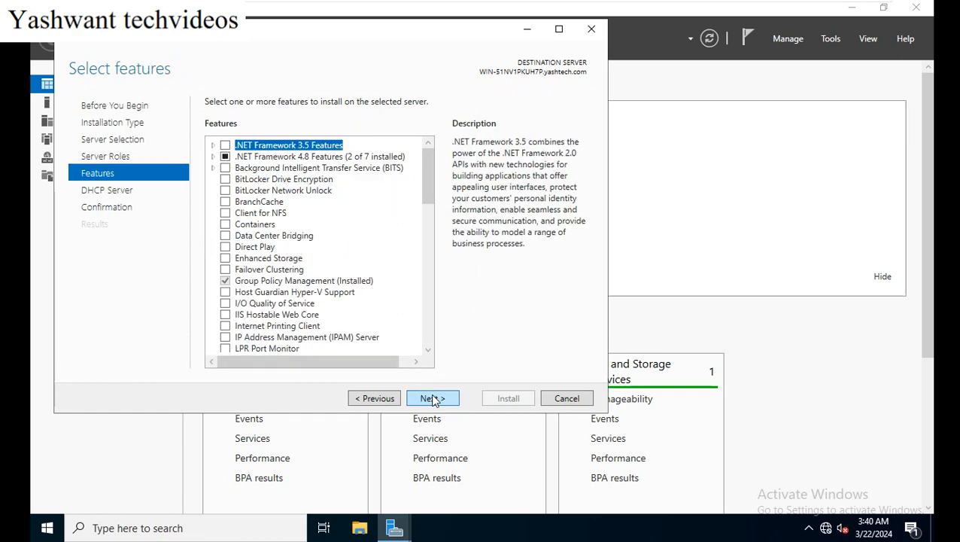
pyautogui.click(436, 398)
pyautogui.click(440, 398)
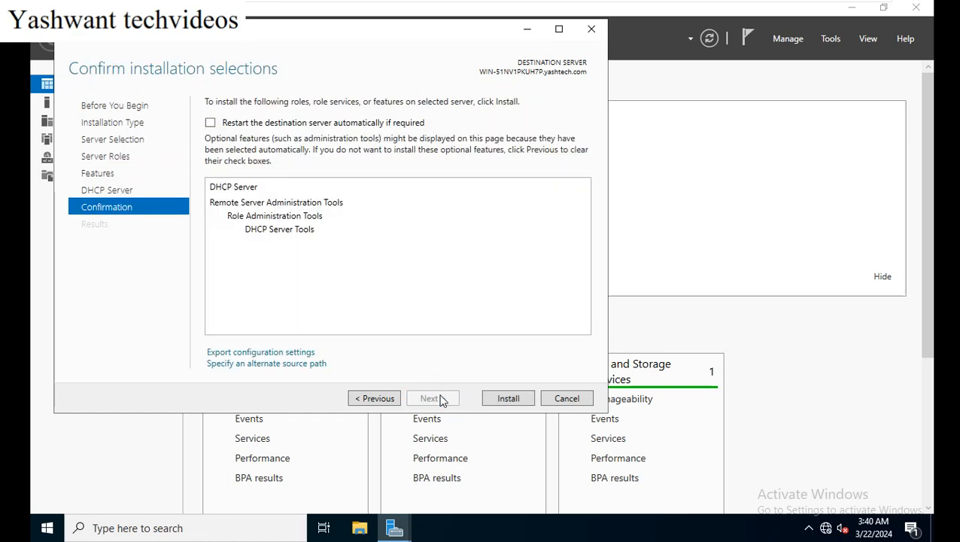
pyautogui.click(515, 398)
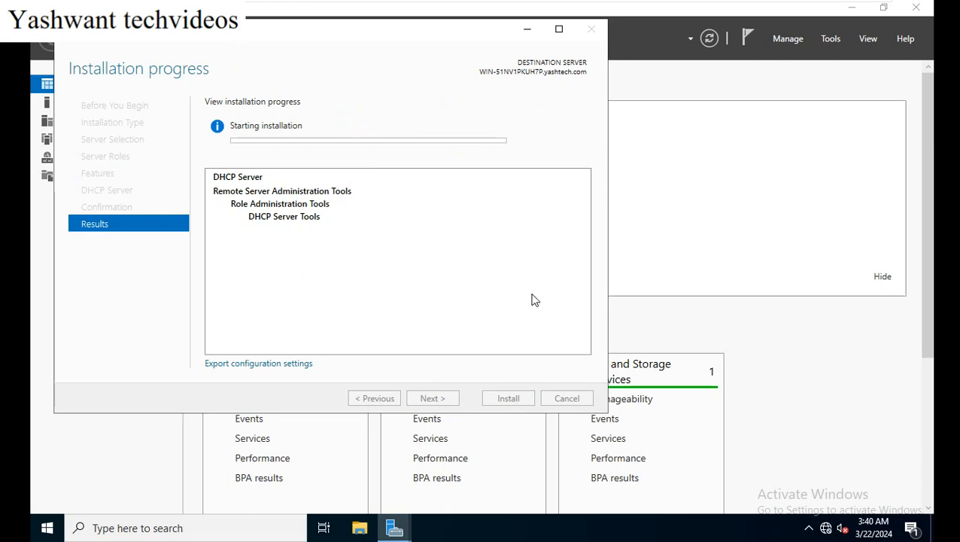
pyautogui.moveTo(545, 9)
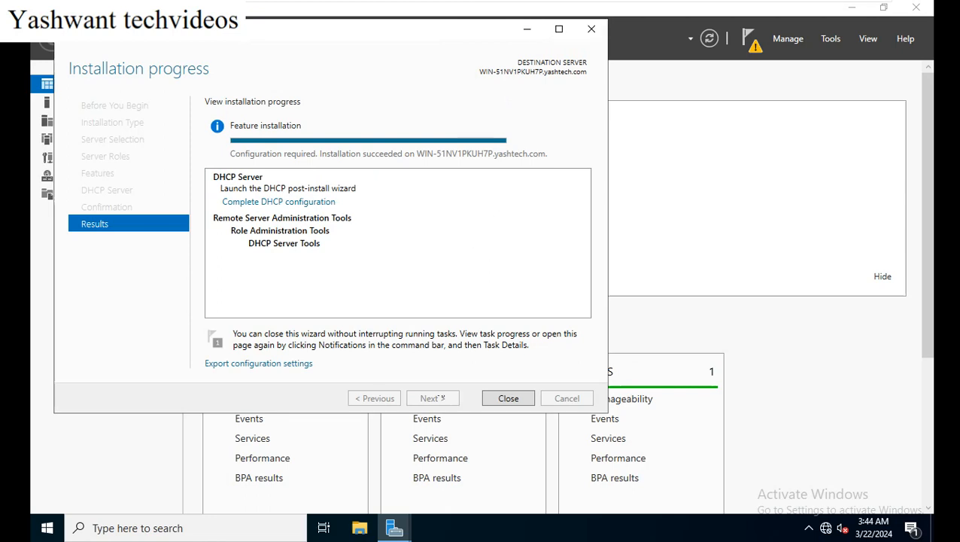
pyautogui.click(500, 398)
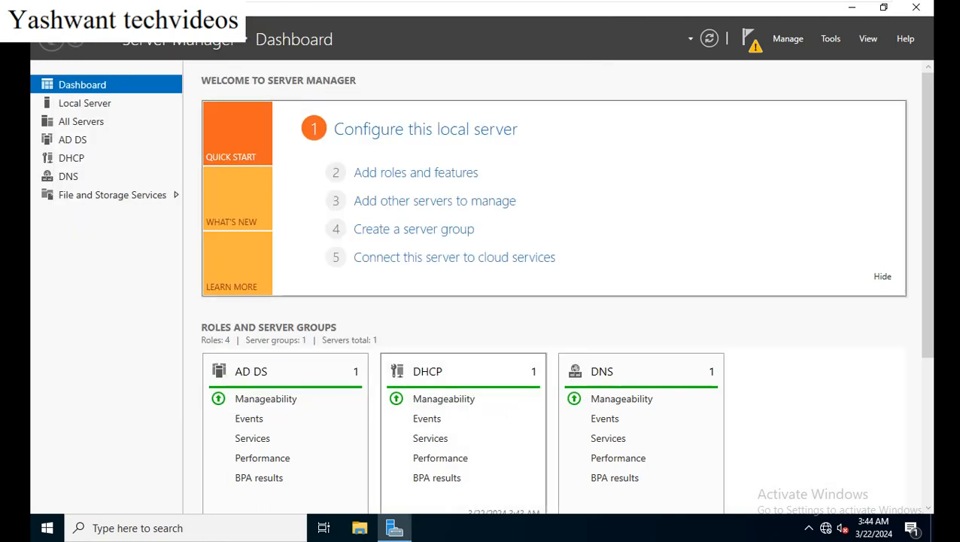
# - Complete the DHCP post-install configuration, creating the DHCP security groups and authorizing the server with the default credentials
pyautogui.click(752, 43)
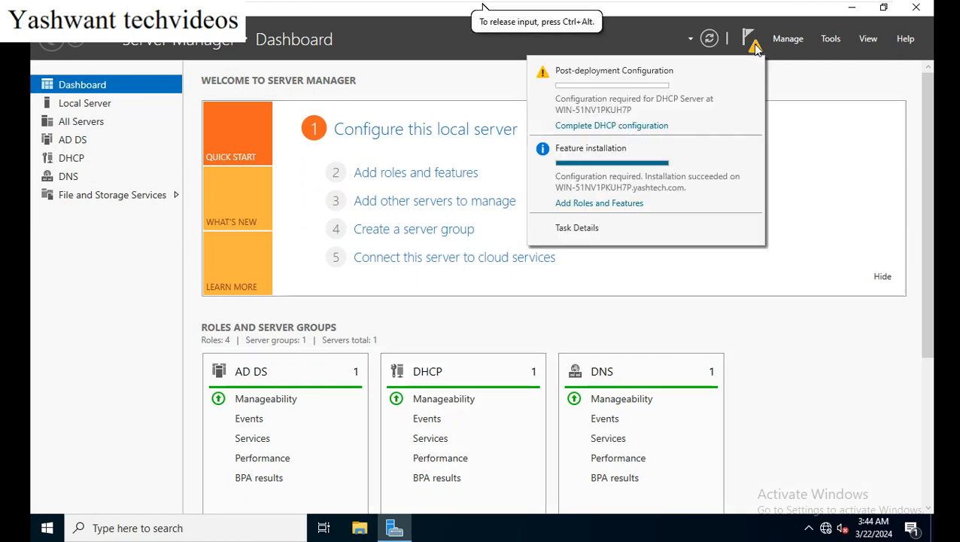
pyautogui.click(625, 126)
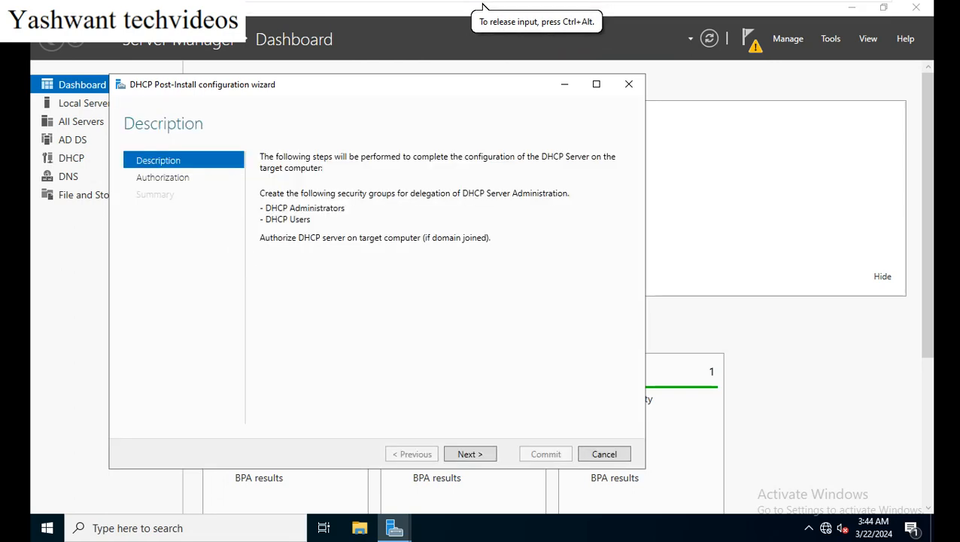
pyautogui.click(471, 456)
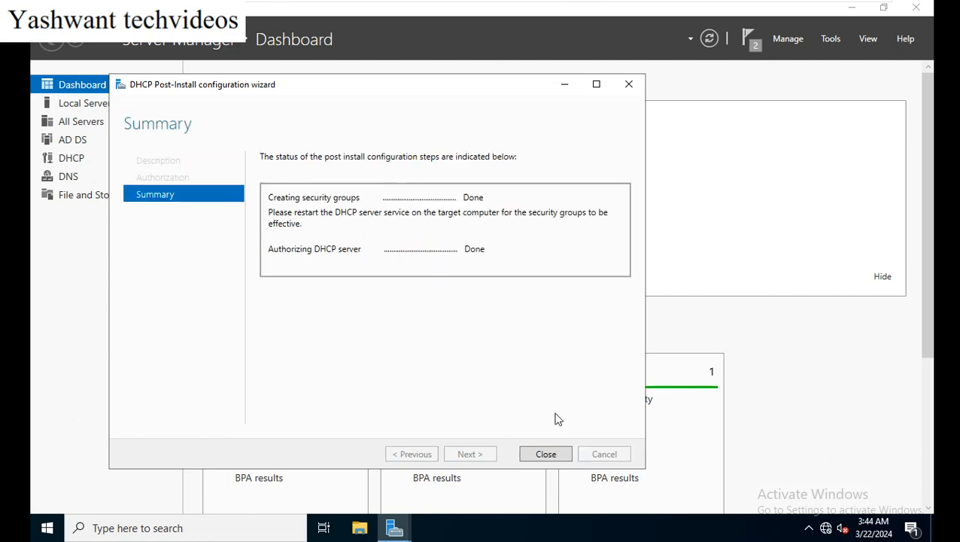
pyautogui.click(534, 458)
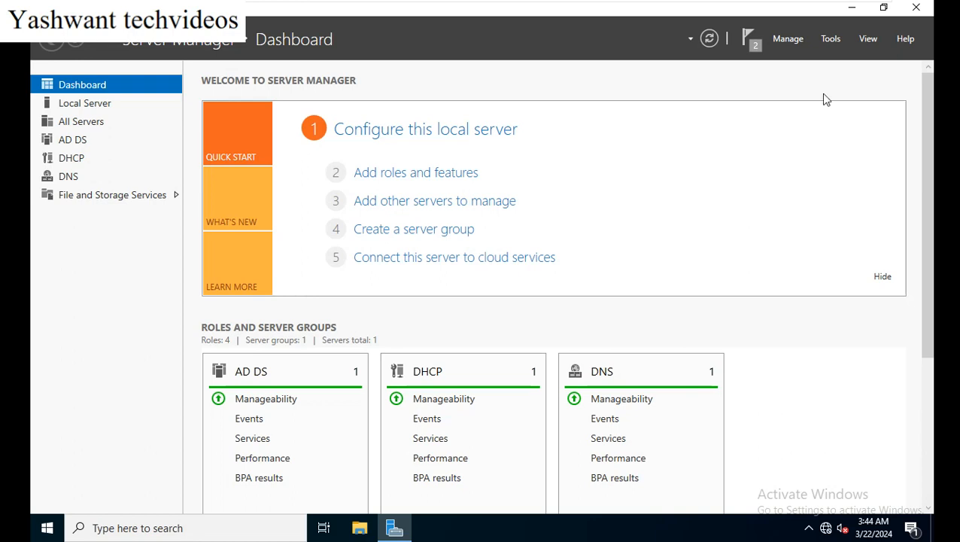
# - Open the DHCP management console, minimize Server Manager, maximize the console and widen its tree pane
pyautogui.click(826, 43)
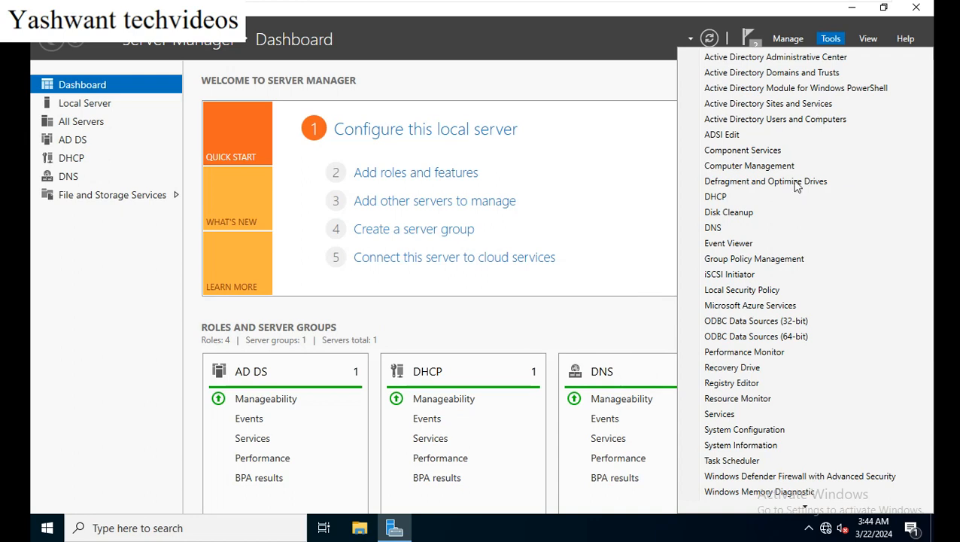
pyautogui.click(727, 203)
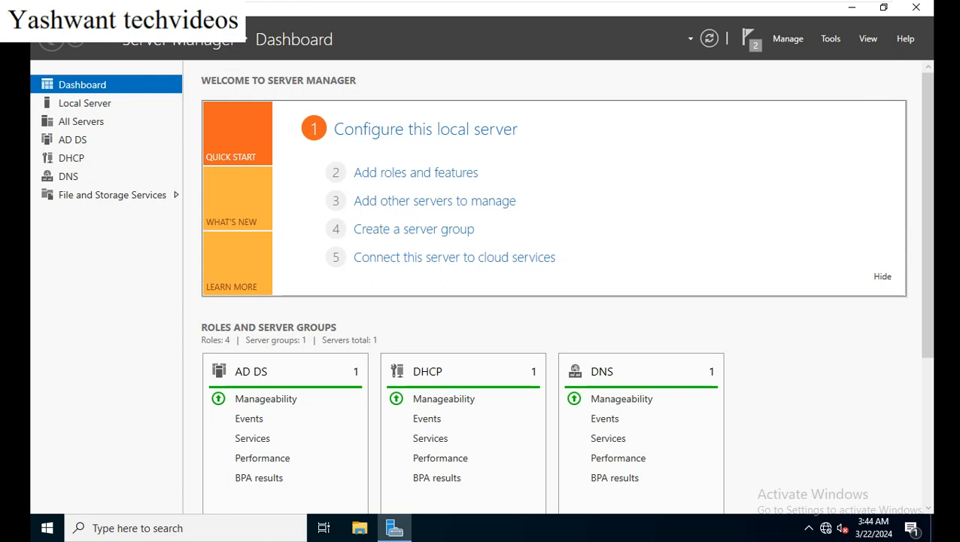
pyautogui.click(851, 8)
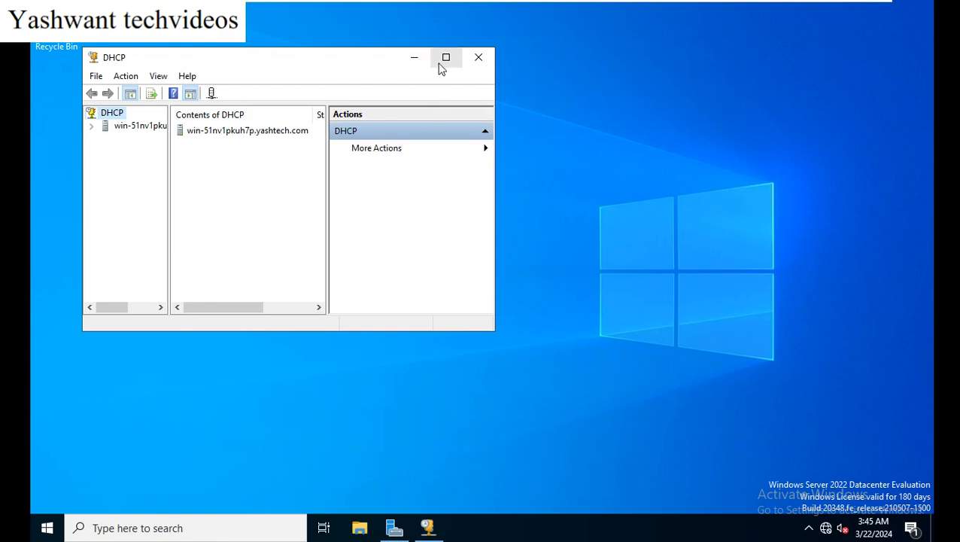
pyautogui.click(445, 57)
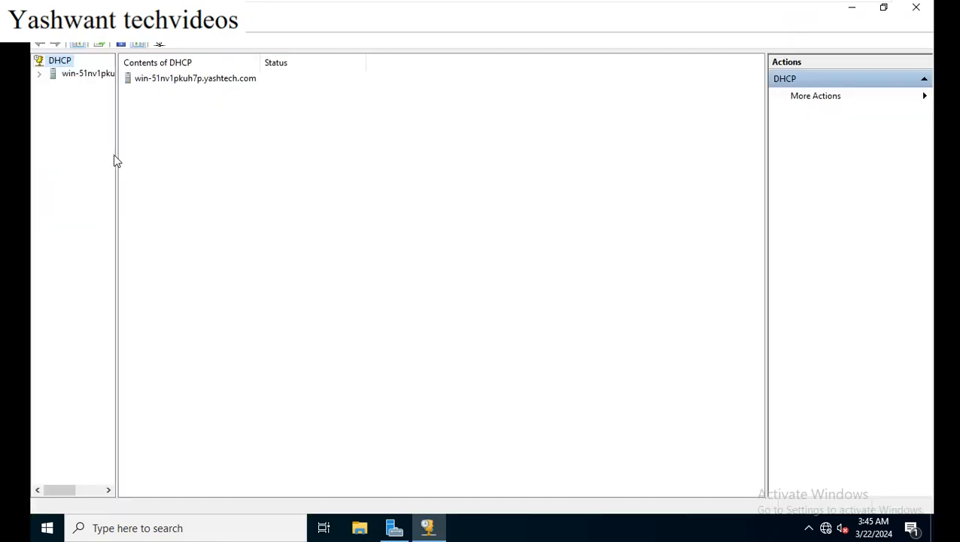
pyautogui.moveTo(117, 159); pyautogui.dragTo(211, 152)
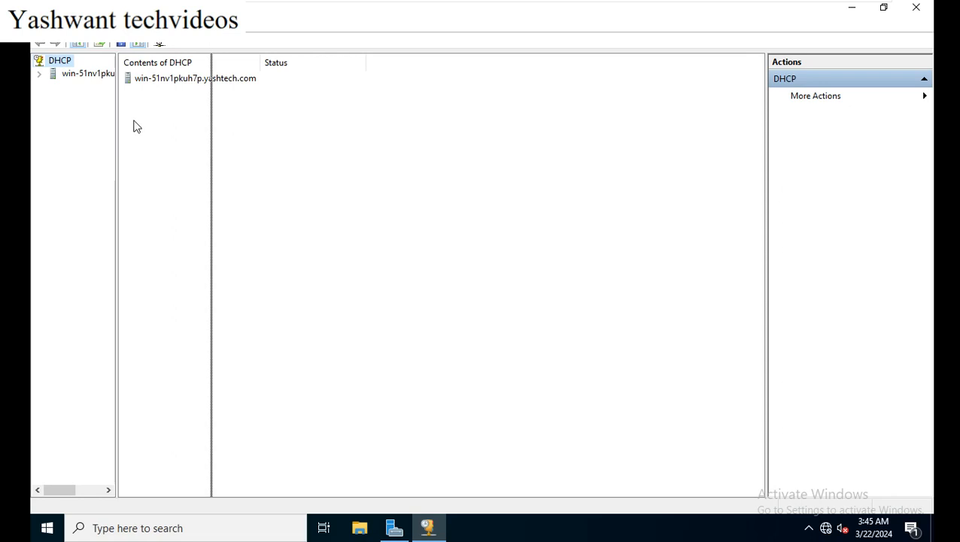
# - Expand the yashtech.com DHCP server and its IPv4 node in the console tree
pyautogui.click(101, 74)
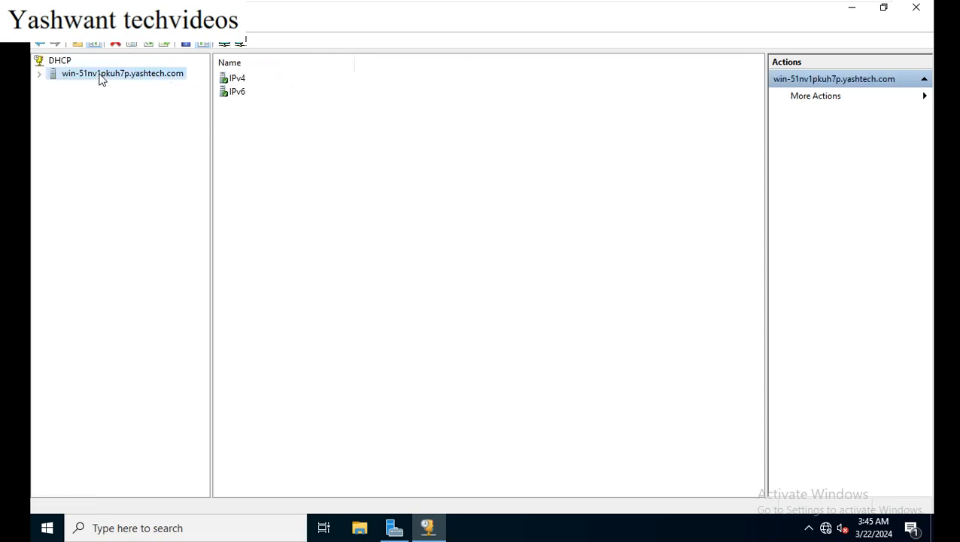
pyautogui.doubleClick(102, 75)
pyautogui.click(84, 88)
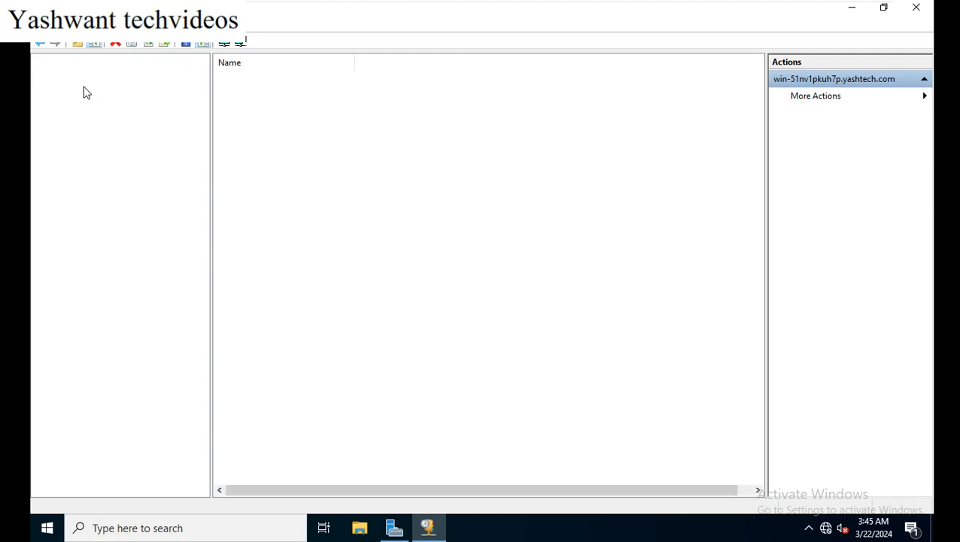
pyautogui.doubleClick(84, 88)
pyautogui.doubleClick(84, 88)
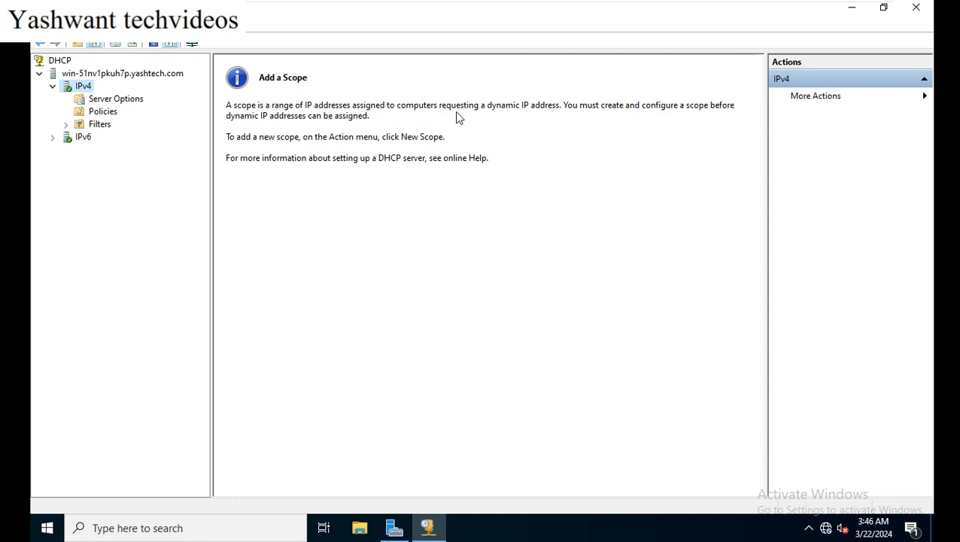
# - Start a new IPv4 scope named "kuchh bi" with the description "jo man me aye"
pyautogui.rightClick(83, 87)
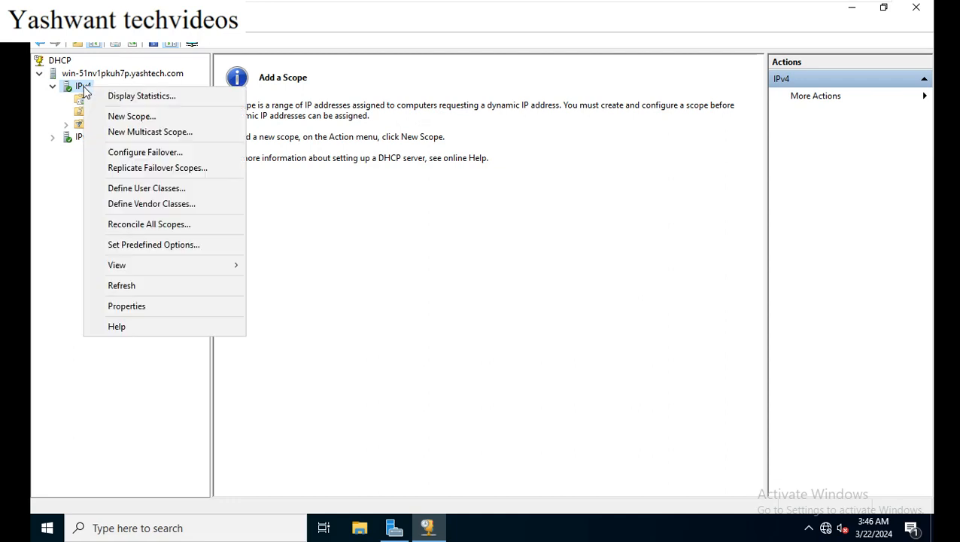
pyautogui.click(129, 118)
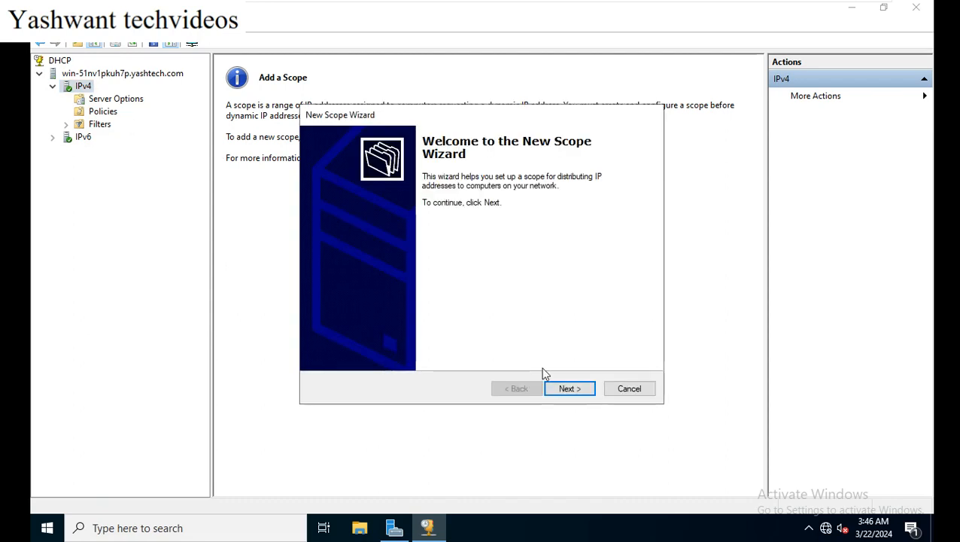
pyautogui.click(570, 389)
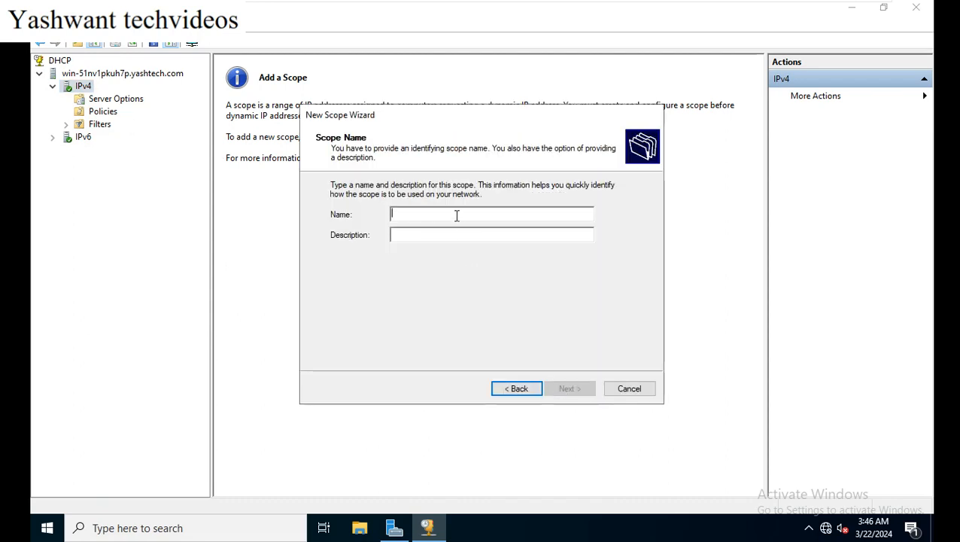
pyautogui.write('kuchh bi')
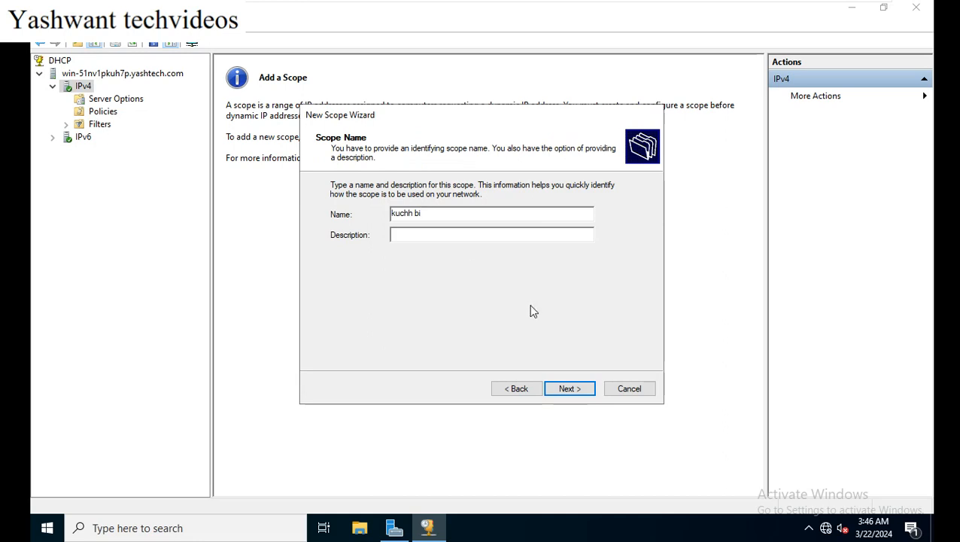
pyautogui.click(495, 238)
pyautogui.write('jo man me aye')
pyautogui.click(559, 387)
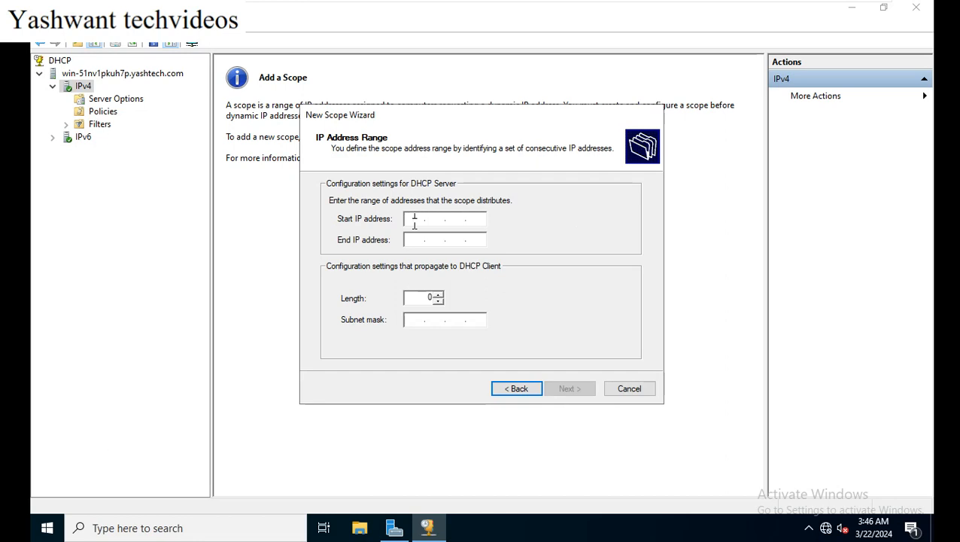
# - Set the scope's address range to 192.168.29.20 through 192.168.29.200, keeping length 24 and subnet mask 255.255.255.0
pyautogui.write('192.168.29.')
pyautogui.write('20')
pyautogui.press('Tab')
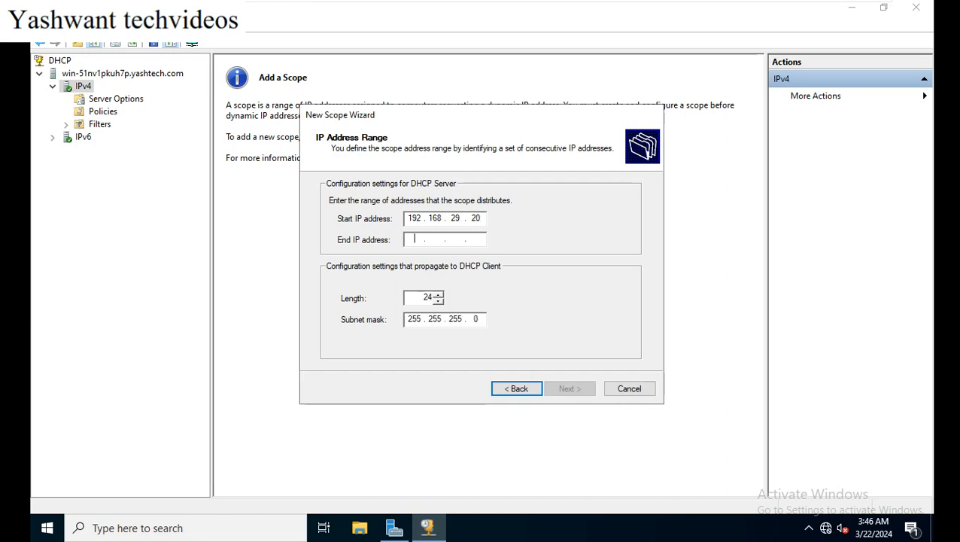
pyautogui.write('192.168.')
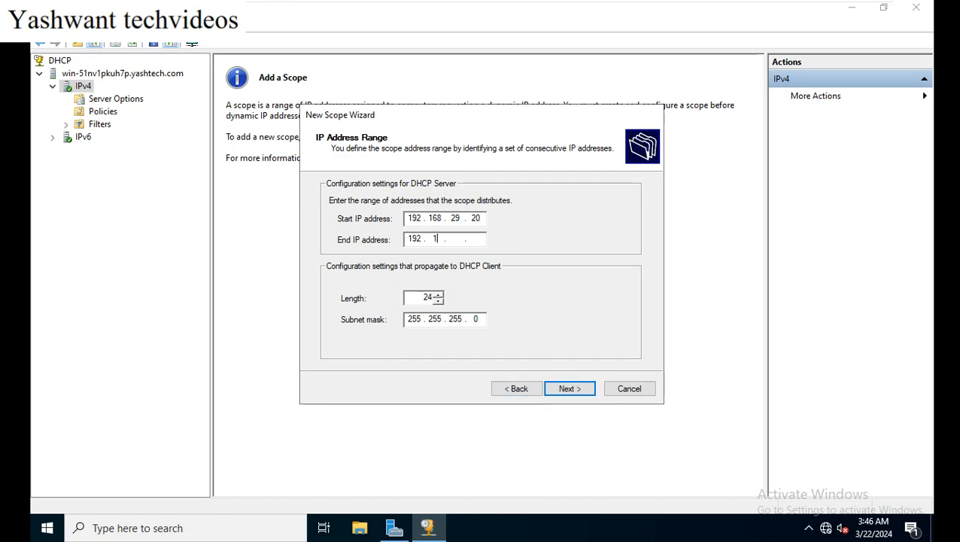
pyautogui.write('29.200')
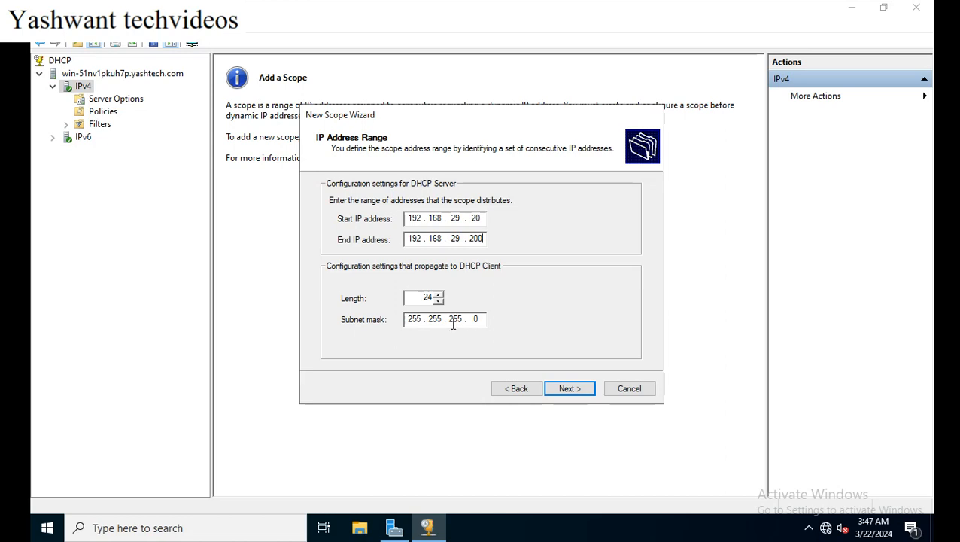
pyautogui.click(559, 383)
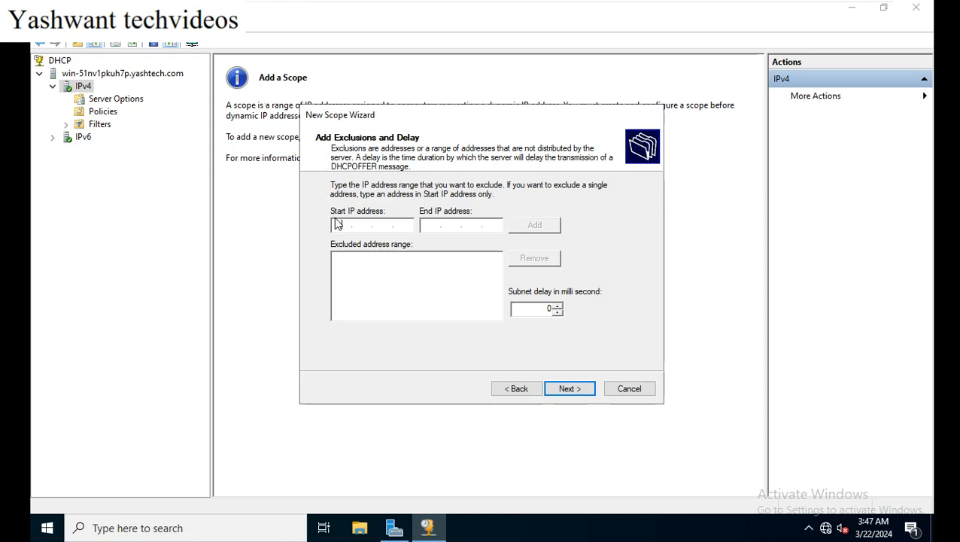
# - Add the single address 192.168.29.130 to the scope's excluded address range
pyautogui.write('192 . 168 . 29 . 130')
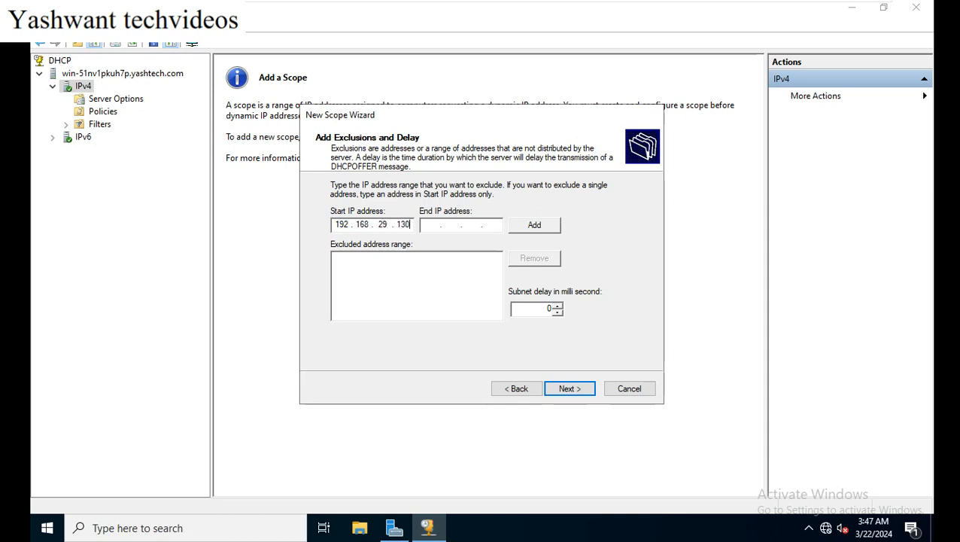
pyautogui.press('Tab')
pyautogui.write('192 . 168 . 29 . 130')
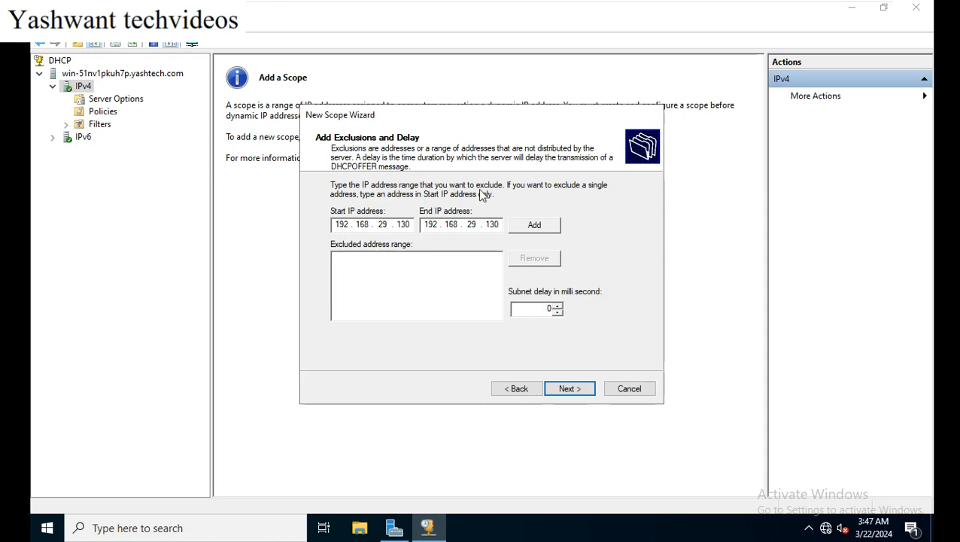
pyautogui.click(547, 230)
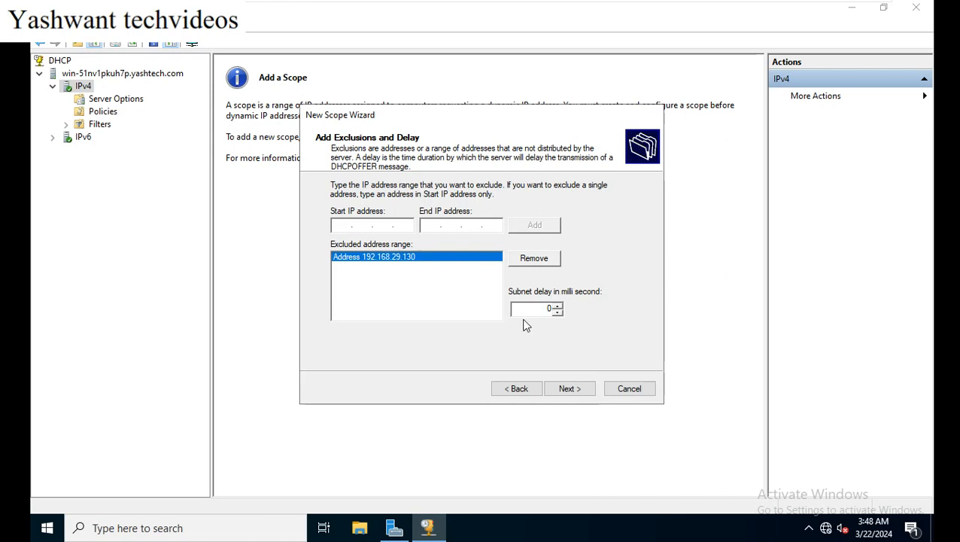
# - Set the scope's lease duration to 5 days and proceed to configuring its default gateway
pyautogui.click(568, 392)
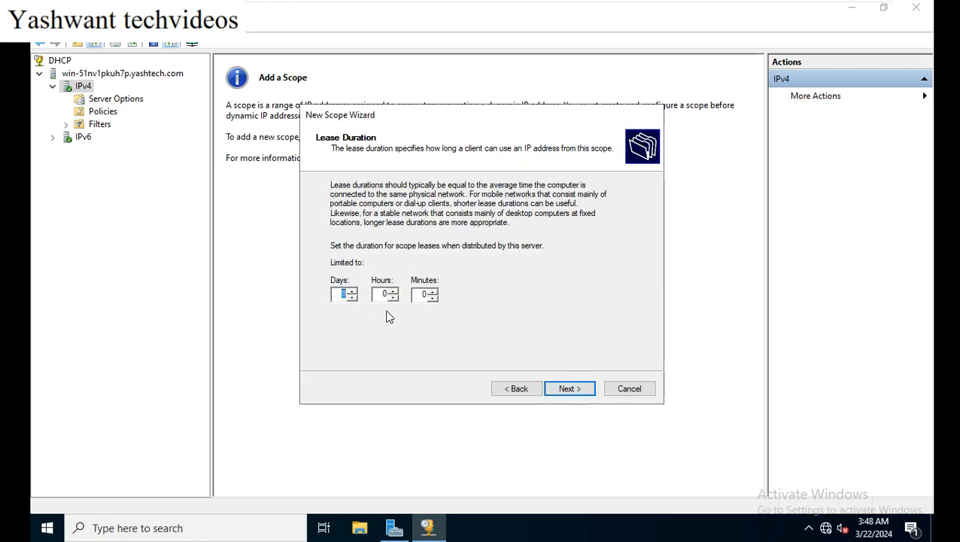
pyautogui.click(348, 295)
pyautogui.moveTo(336, 293); pyautogui.dragTo(348, 295)
pyautogui.write('999')
pyautogui.press('Left')
pyautogui.press('Left')
pyautogui.press('Left')
pyautogui.press('Right')
pyautogui.press('Right')
pyautogui.press('Right')
pyautogui.press('BackSpace')
pyautogui.press('BackSpace')
pyautogui.press('BackSpace')
pyautogui.write('5')
pyautogui.click(571, 388)
pyautogui.click(572, 389)
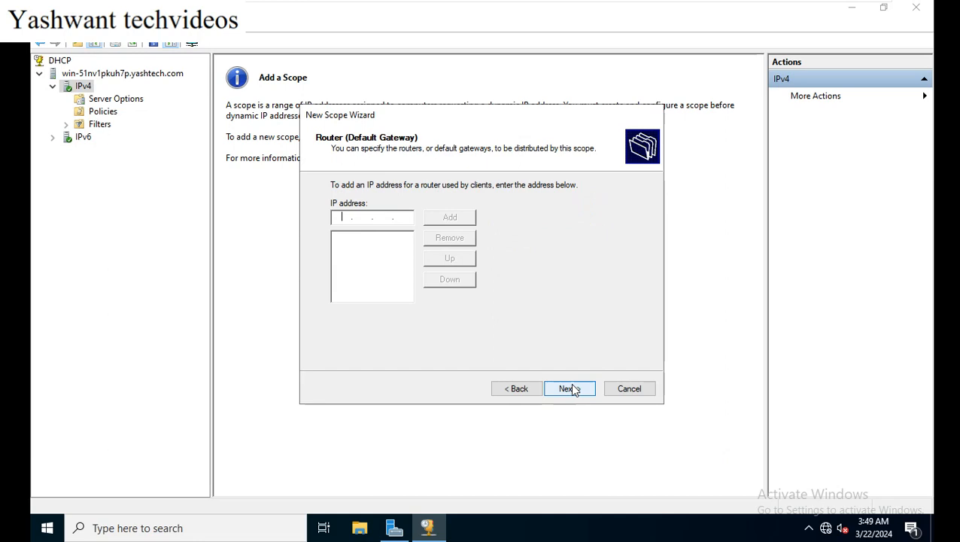
# - Add 192.168.29.1 as the scope's router (default gateway) address and proceed to the DNS settings
pyautogui.click(335, 218)
pyautogui.write('192 . 168 . 29 . 1')
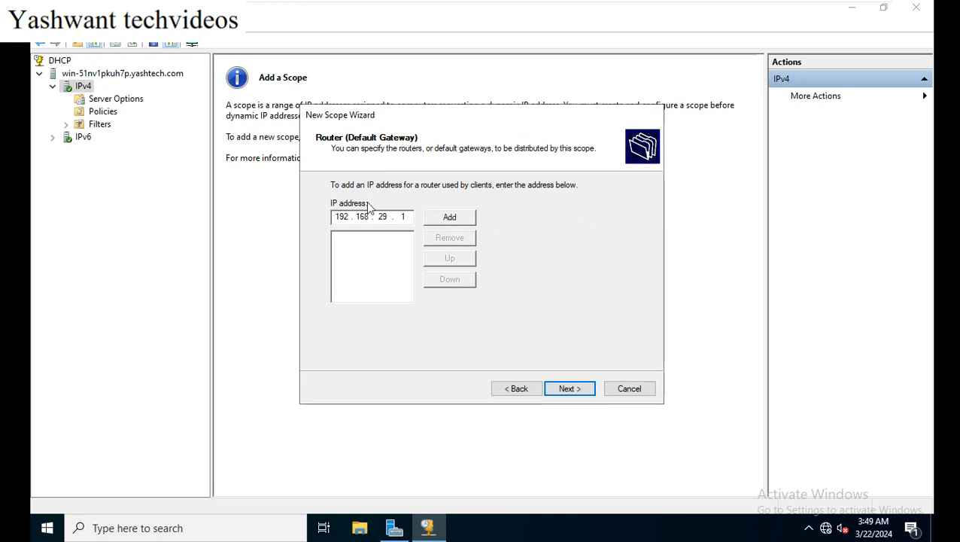
pyautogui.click(446, 220)
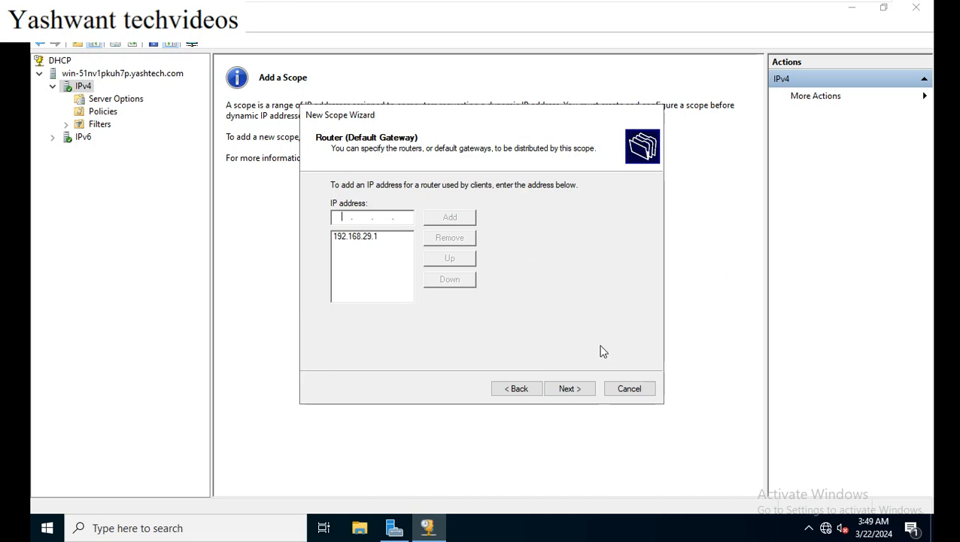
pyautogui.click(568, 390)
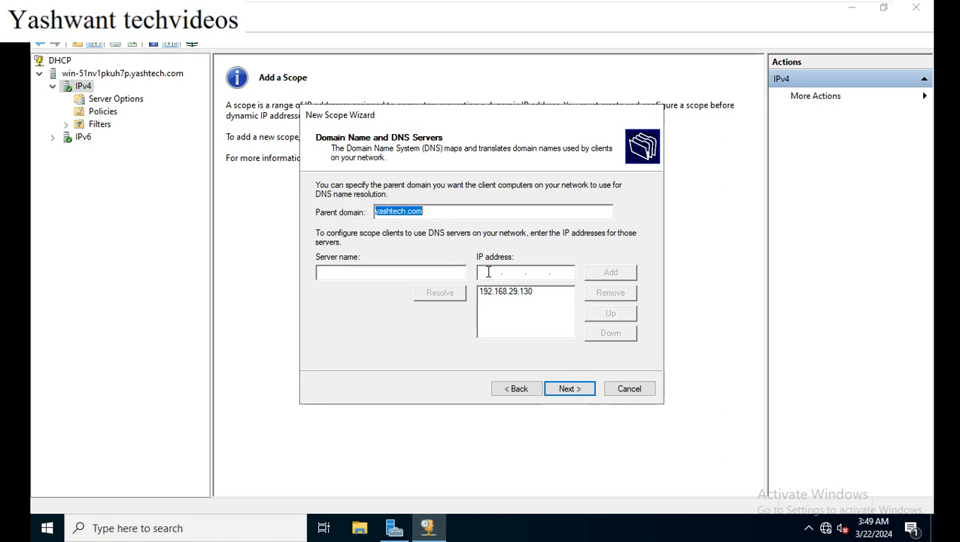
# - Add 8.8.8.8 as an additional DNS server for the scope, accepting it despite failed validation, and keep yashtech.com as parent domain
pyautogui.click(489, 273)
pyautogui.write('8.8.8.8')
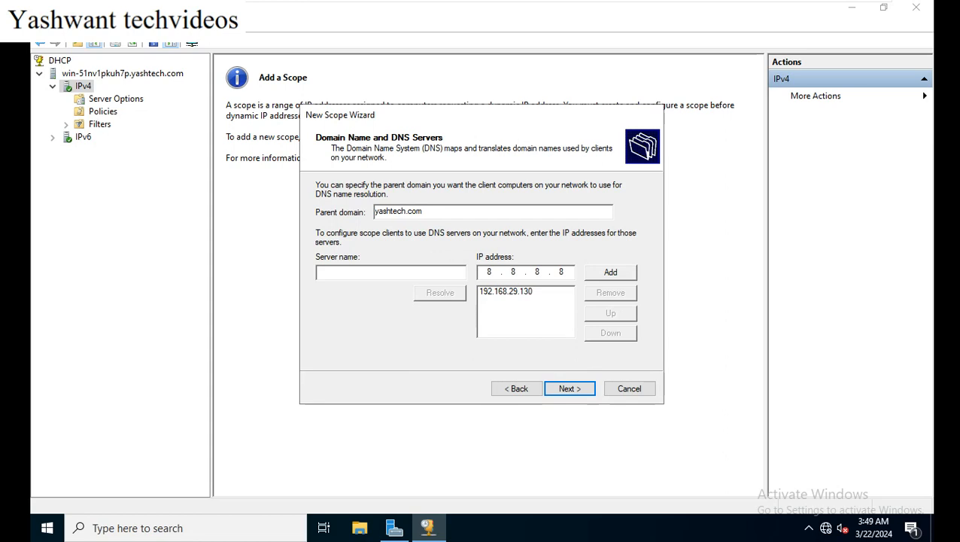
pyautogui.click(605, 272)
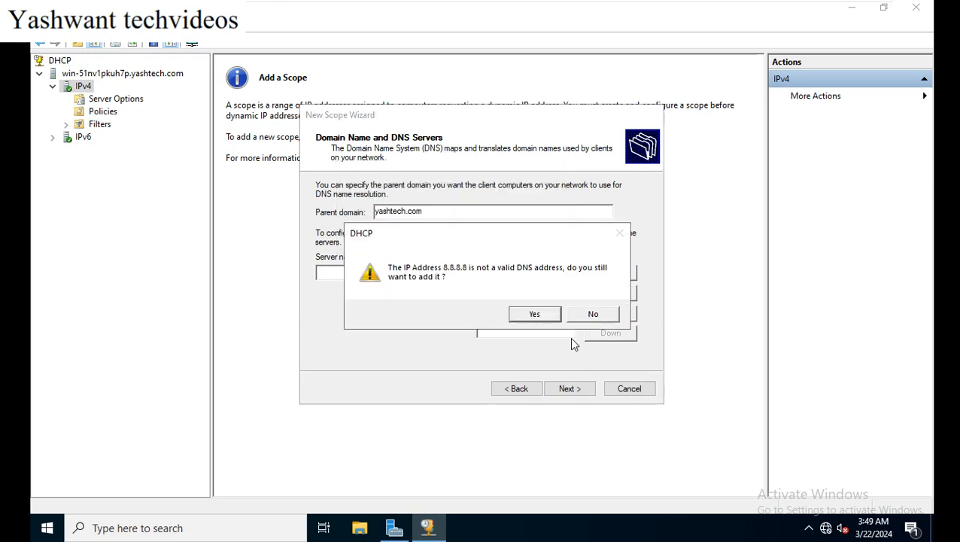
pyautogui.click(518, 315)
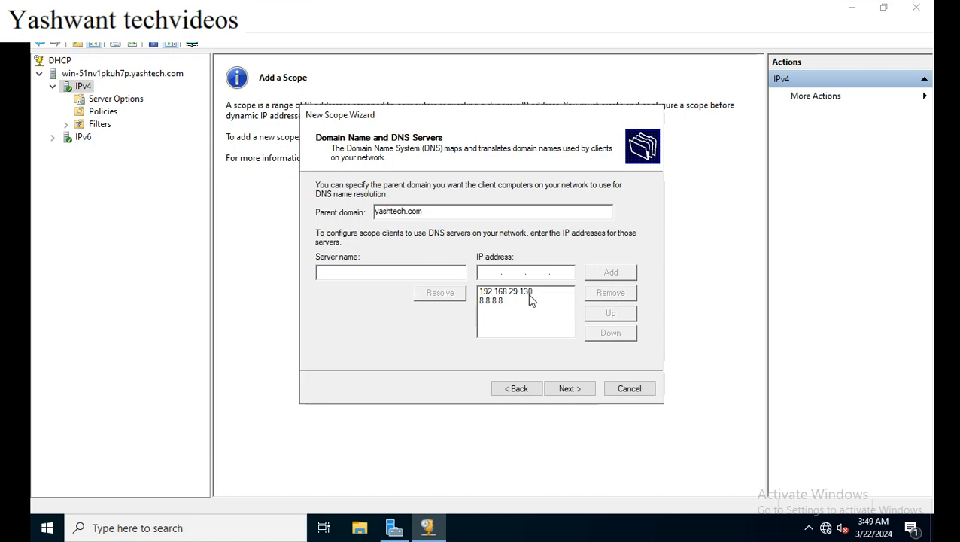
pyautogui.click(563, 391)
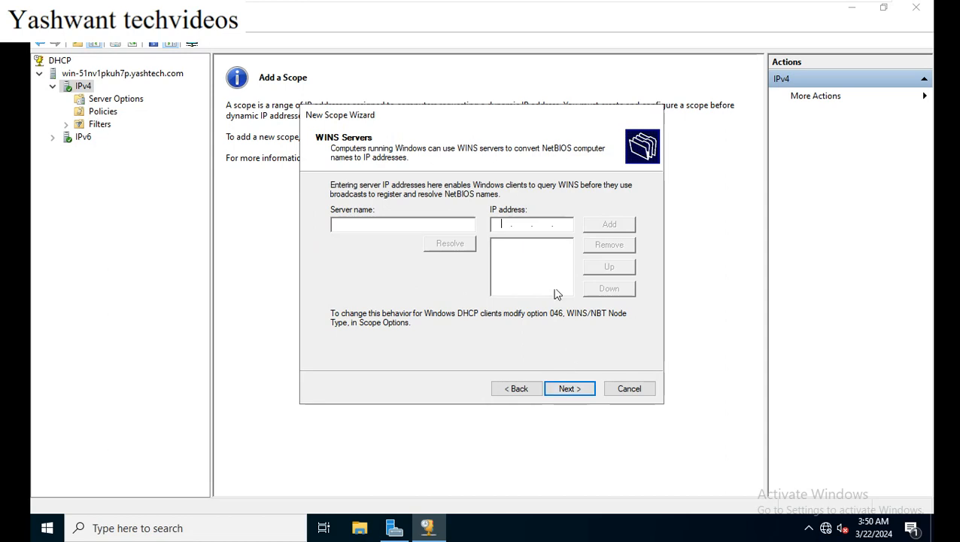
# - Leave the WINS servers empty, activate the scope and finish creating it
pyautogui.click(518, 229)
pyautogui.click(565, 394)
pyautogui.click(565, 399)
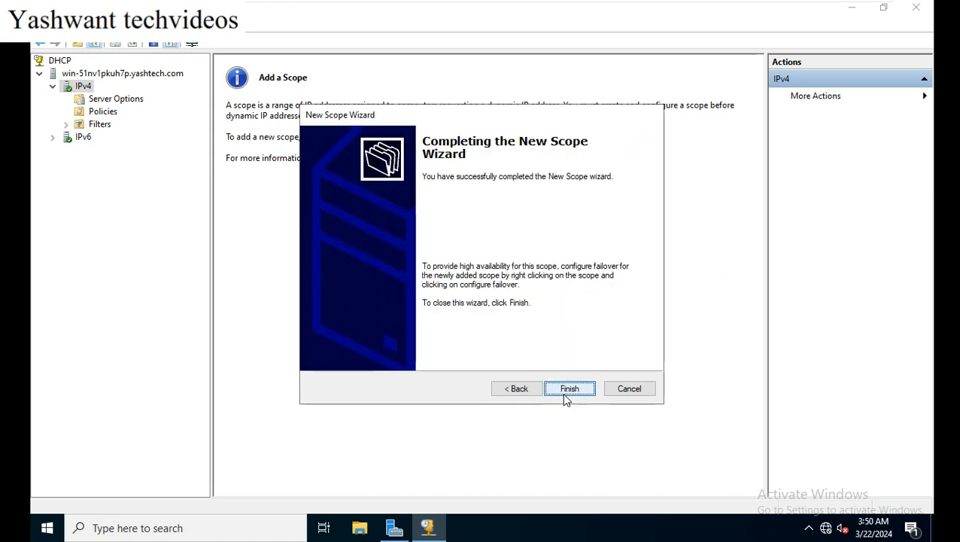
pyautogui.click(566, 392)
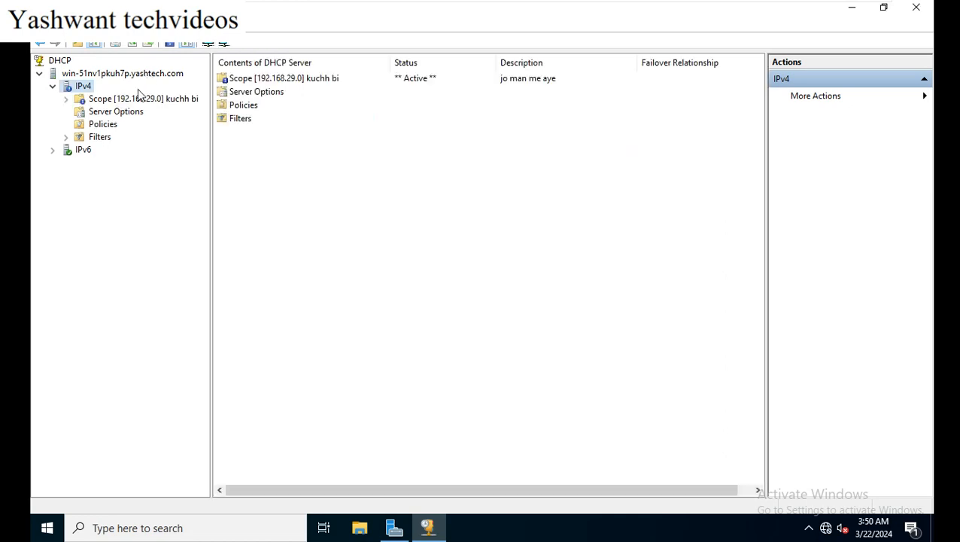
# - Refresh the IPv4 node and expand the new "kuchh bi" scope in the console tree
pyautogui.doubleClick(136, 98)
pyautogui.click(83, 85)
pyautogui.click(131, 44)
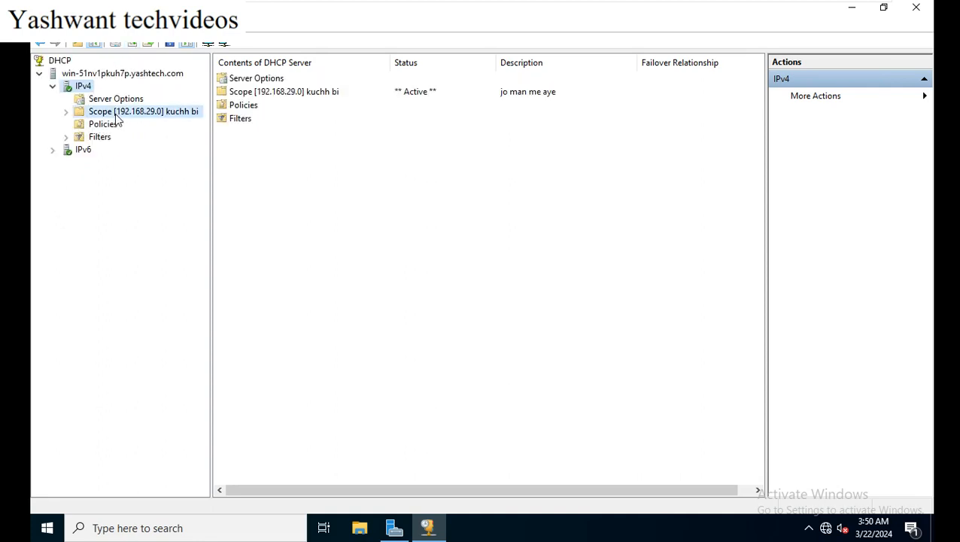
pyautogui.doubleClick(115, 114)
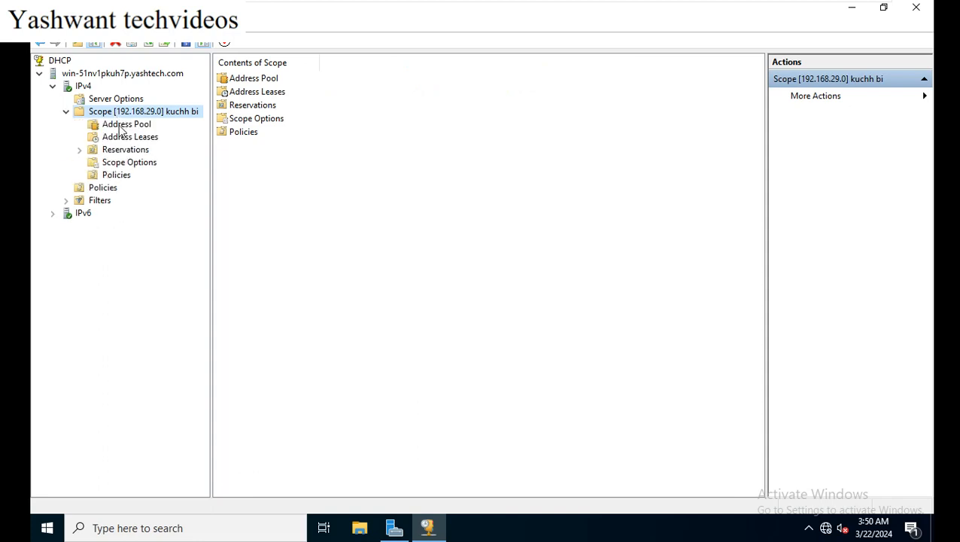
# - Review the scope's Address Pool, Address Leases and Reservations
pyautogui.click(133, 126)
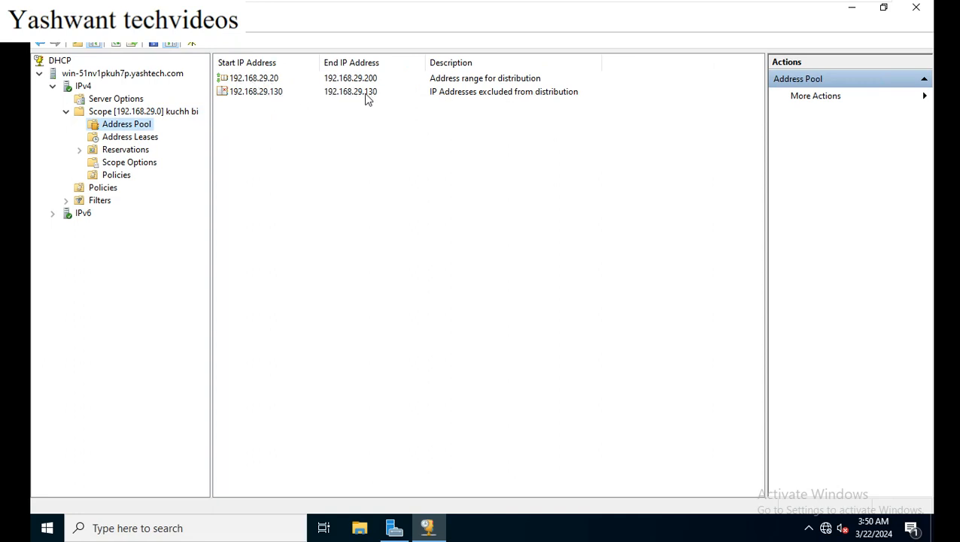
pyautogui.click(149, 138)
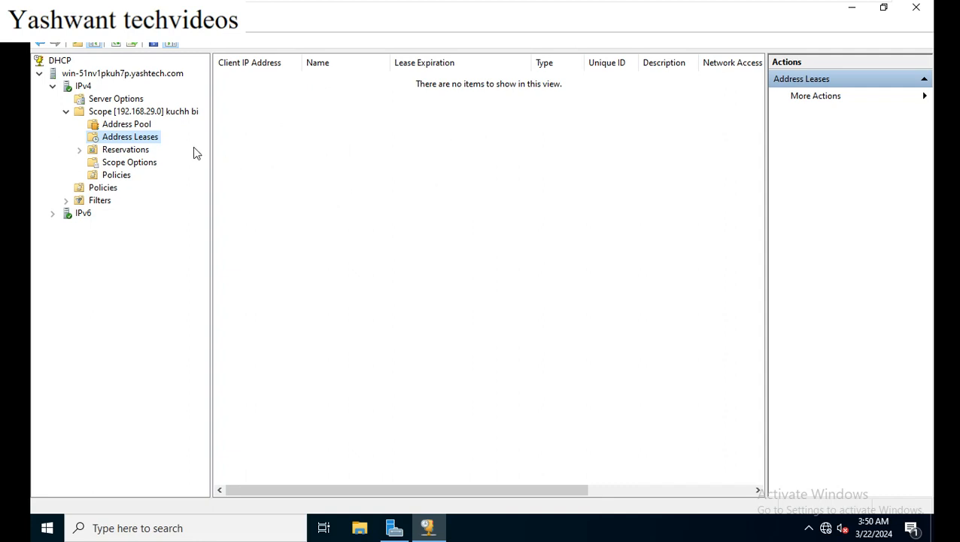
pyautogui.click(125, 151)
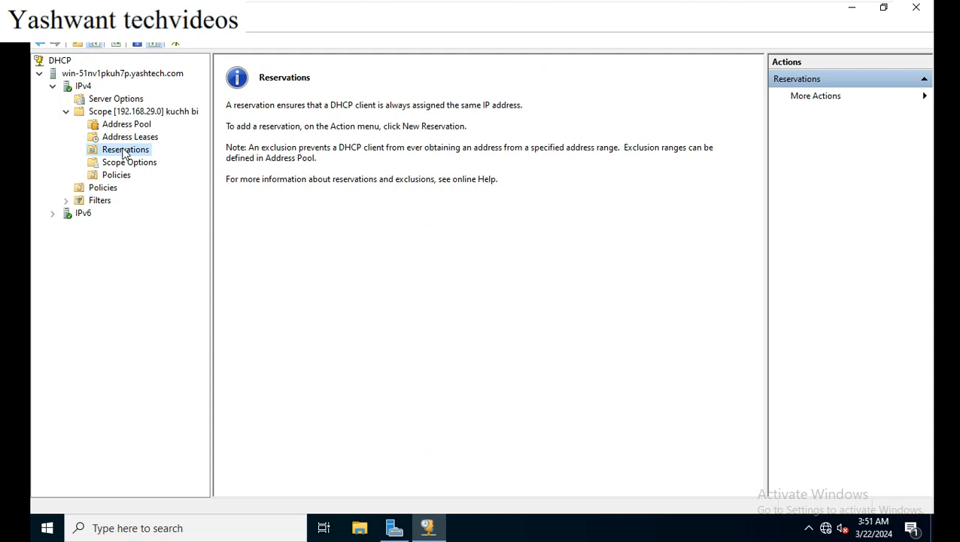
pyautogui.rightClick(124, 150)
pyautogui.click(166, 158)
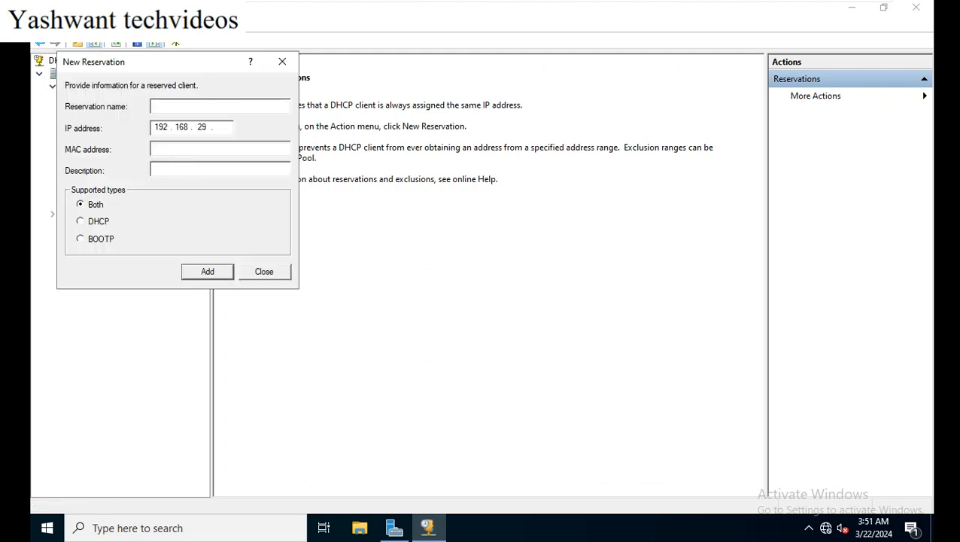
pyautogui.write('dd')
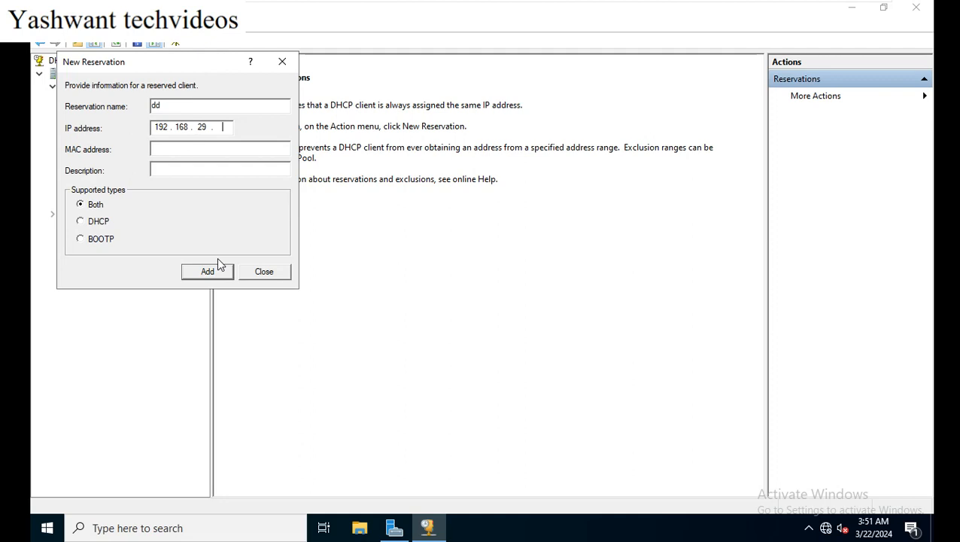
pyautogui.click(267, 274)
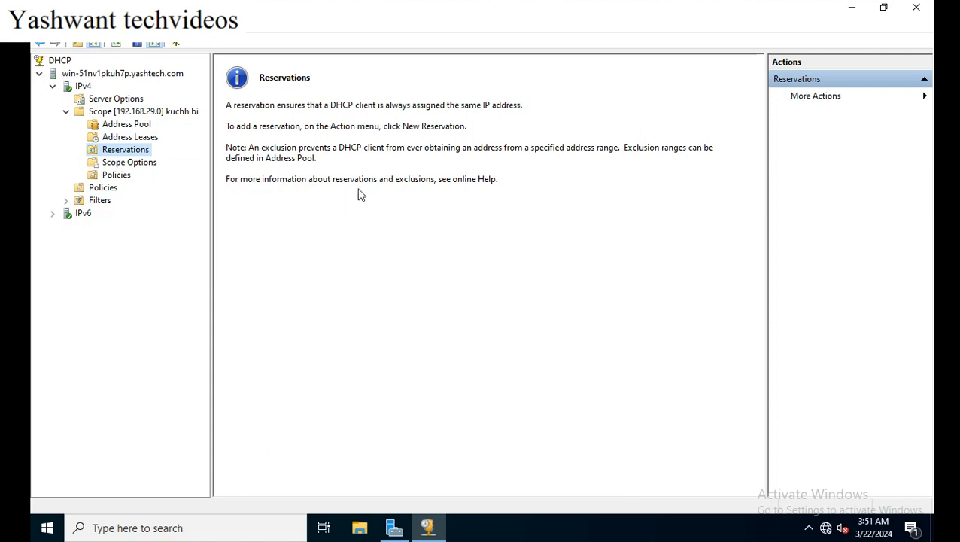
# - Open the network connections with ncpa.cpl and enable Internet Protocol Version 6 (TCP/IPv6) in the Ethernet0 adapter's properties
pyautogui.doubleClick(84, 213)
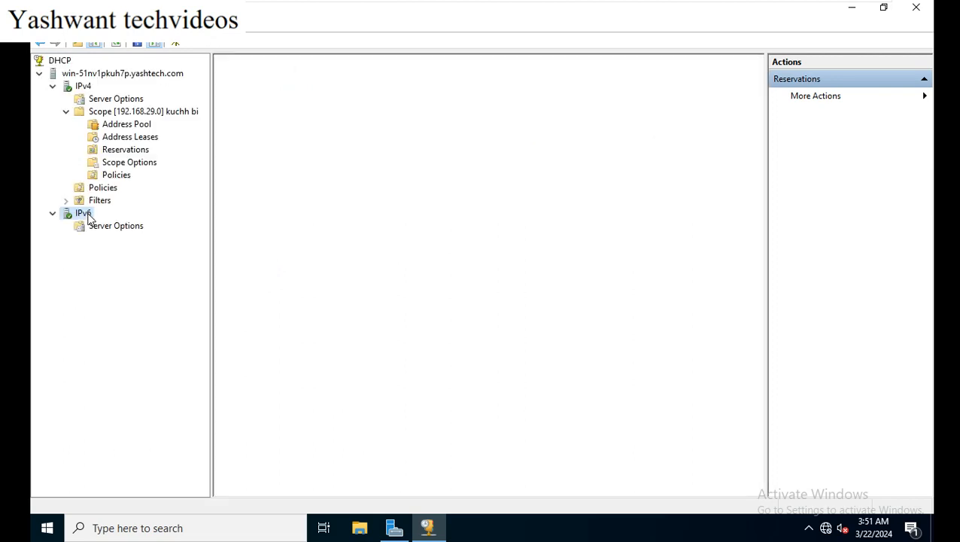
pyautogui.doubleClick(88, 215)
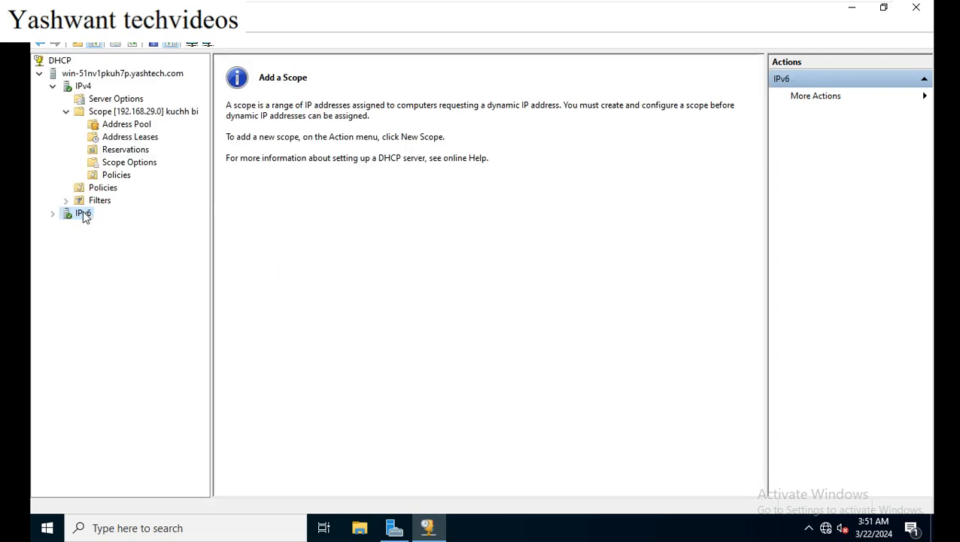
pyautogui.press('super+r')
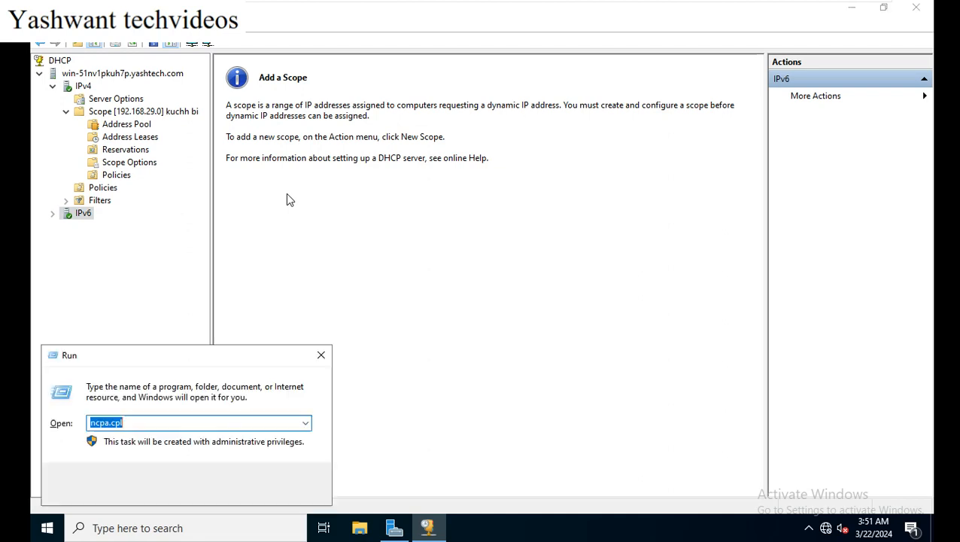
pyautogui.press('Return')
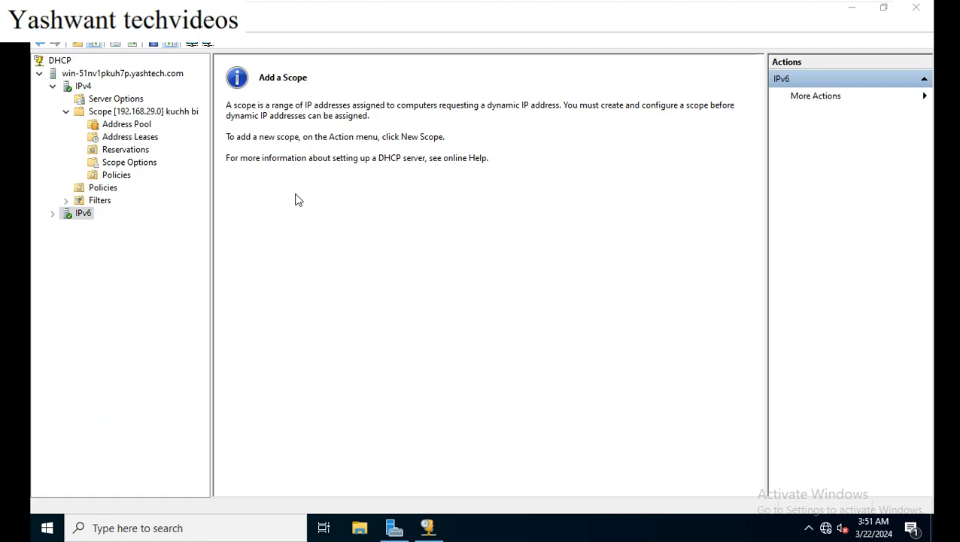
pyautogui.click(294, 160)
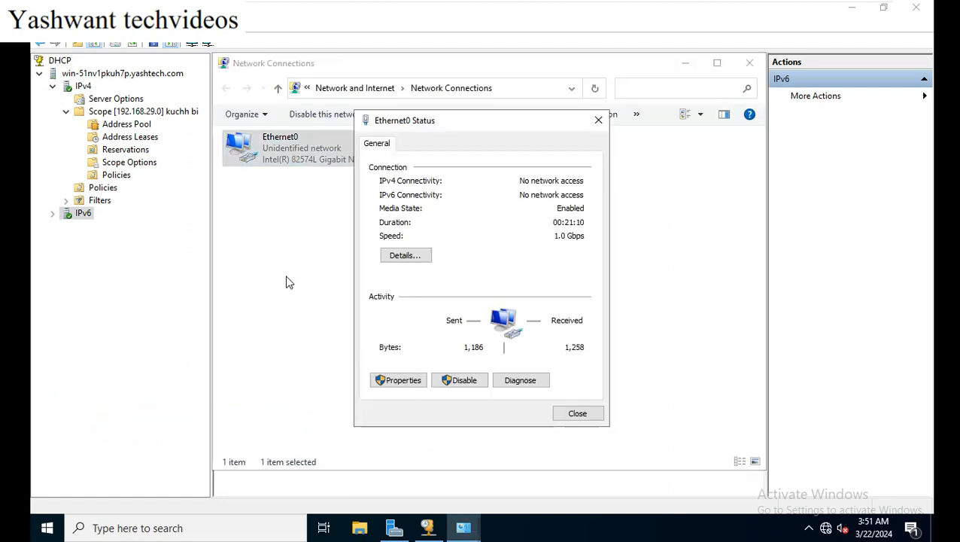
pyautogui.click(394, 379)
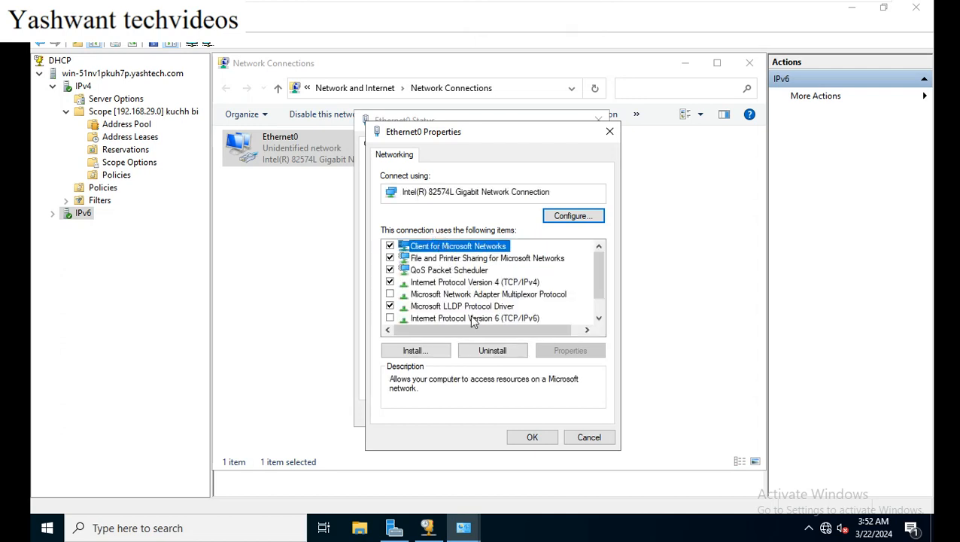
pyautogui.click(390, 319)
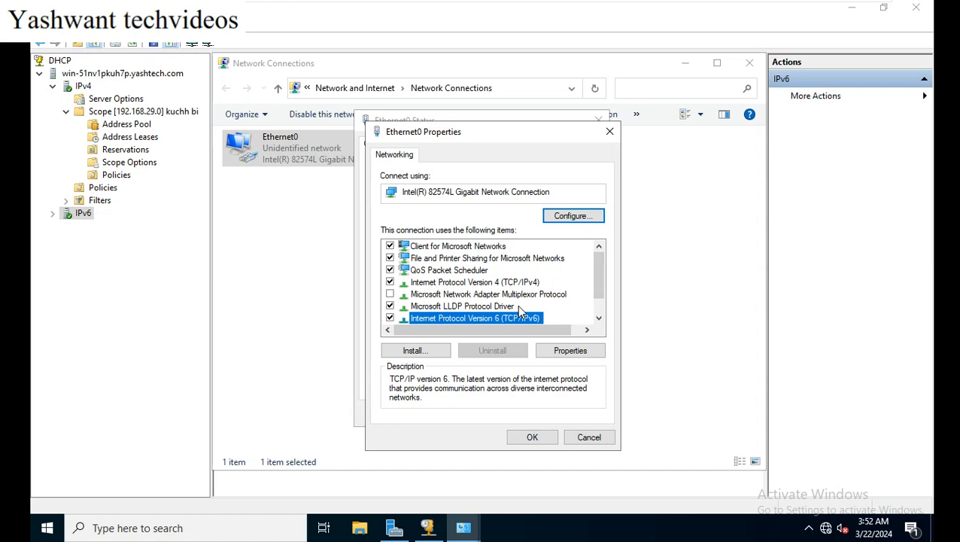
pyautogui.moveTo(510, 192)
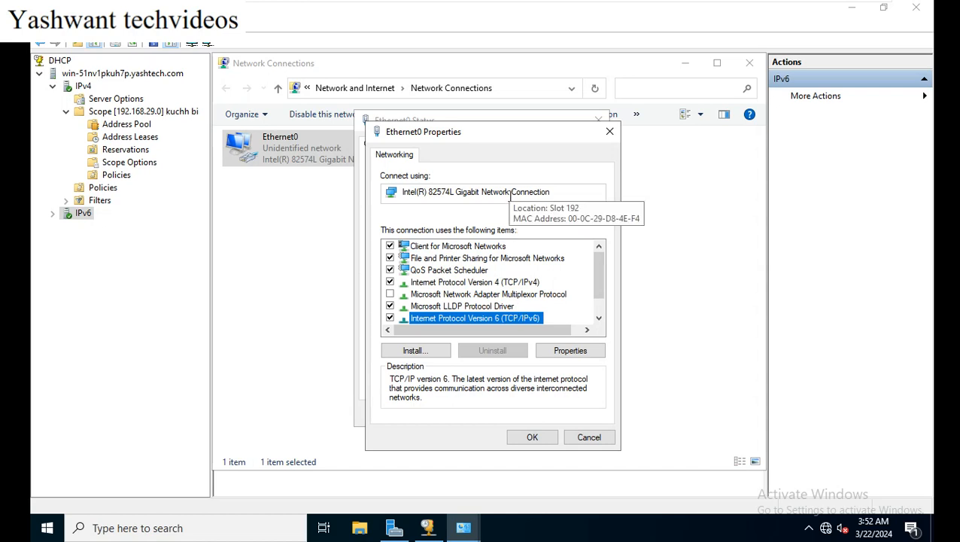